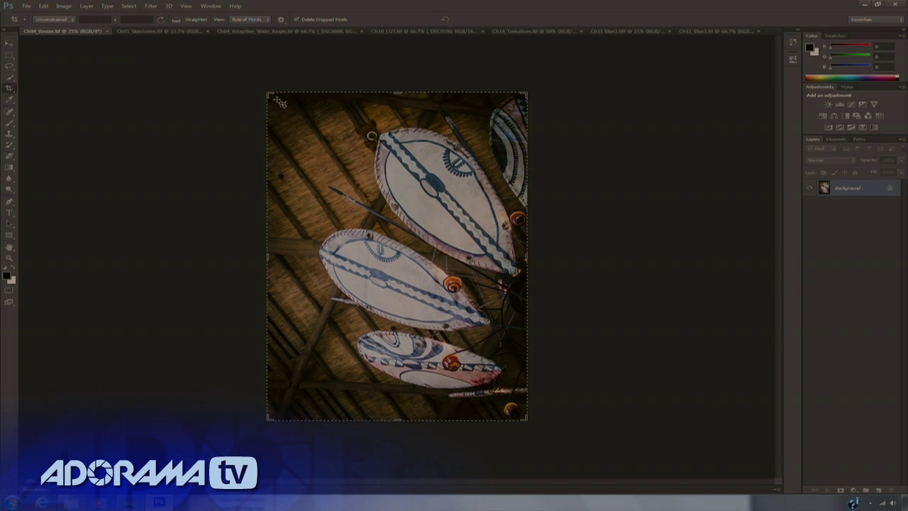
Step: Pull the crop box inward from its corner on the shields photo and set the crop overlay to Grid
{"action": "left_click_drag", "start_coordinate": [268, 92], "coordinate": [285, 111]}
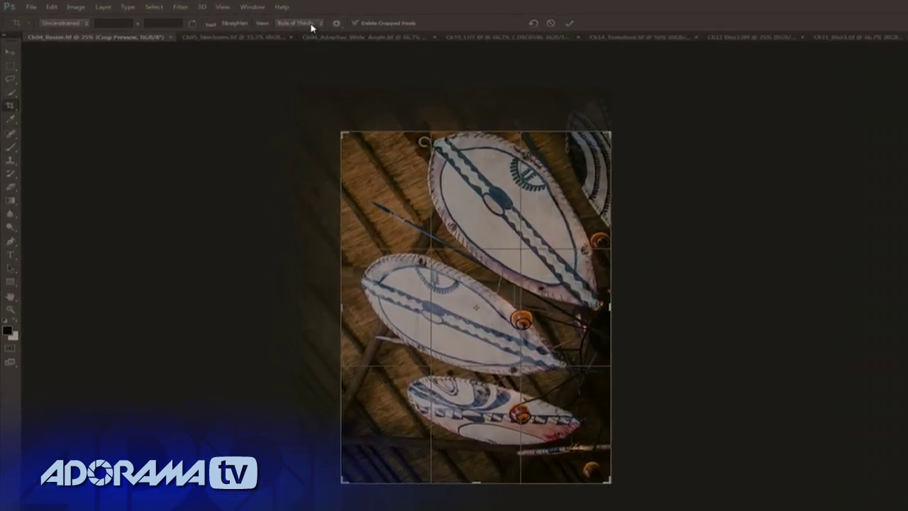
{"action": "left_click", "coordinate": [310, 23]}
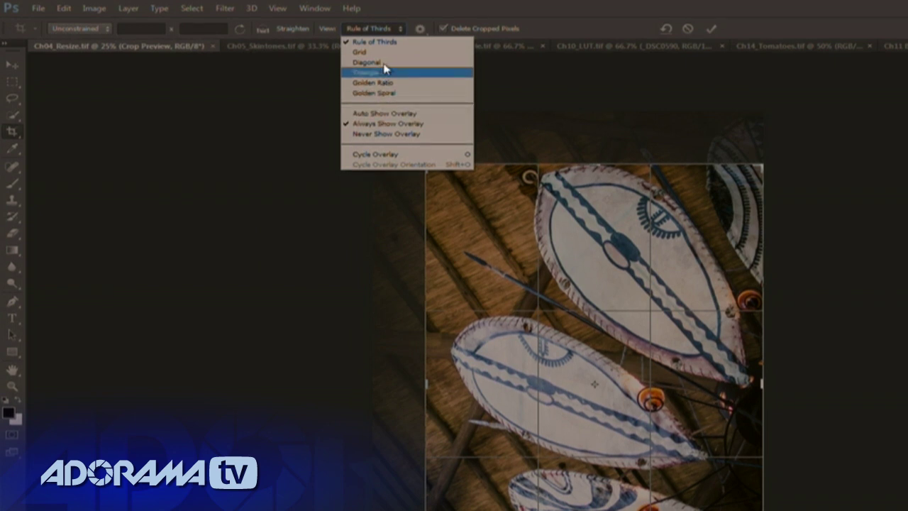
{"action": "left_click", "coordinate": [385, 56]}
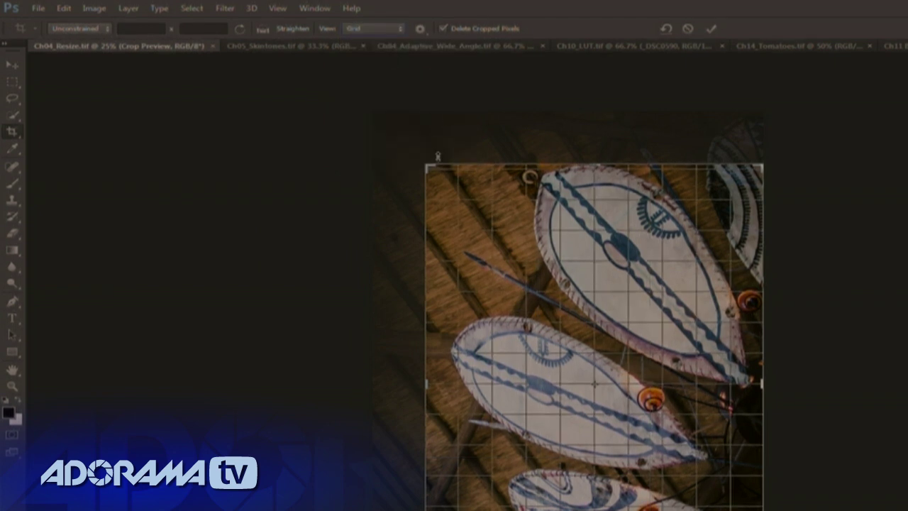
Step: Switch the crop overlay to Golden Ratio and slightly enlarge the crop box from its corner
{"action": "left_click", "coordinate": [372, 28]}
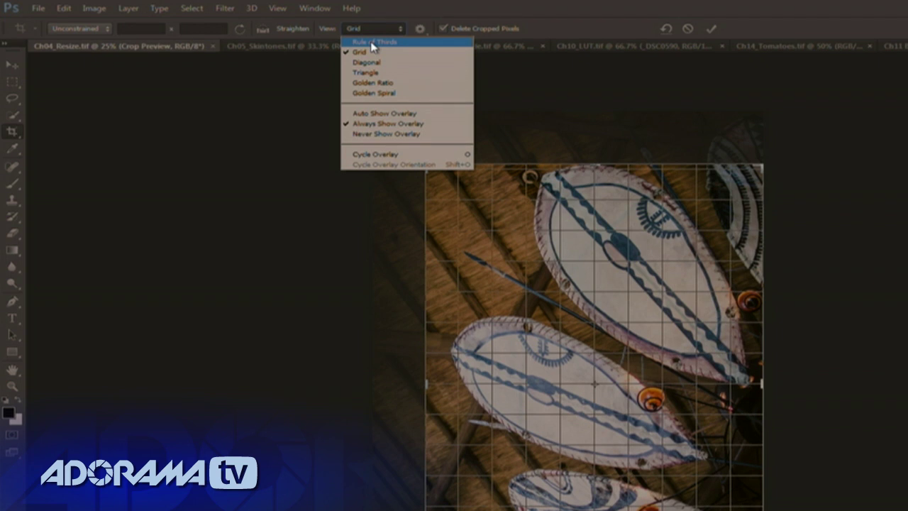
{"action": "left_click", "coordinate": [374, 82]}
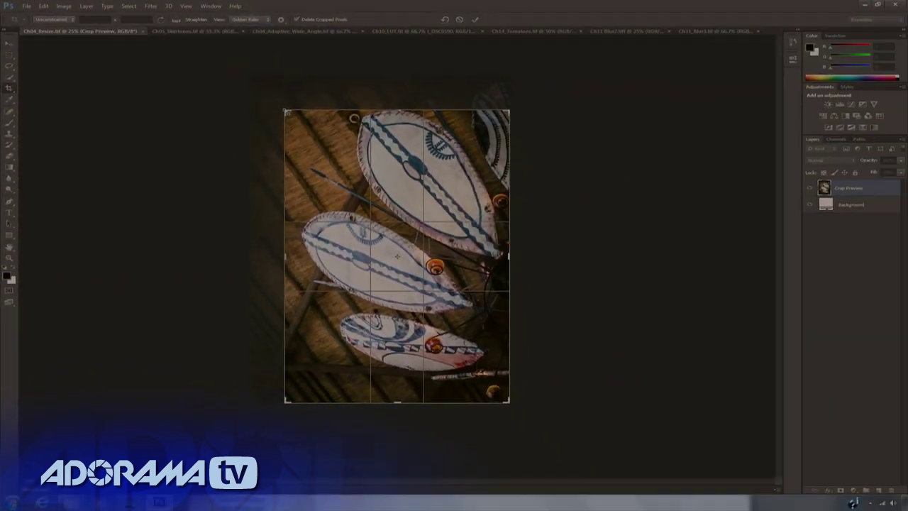
{"action": "left_click_drag", "start_coordinate": [287, 112], "coordinate": [279, 104]}
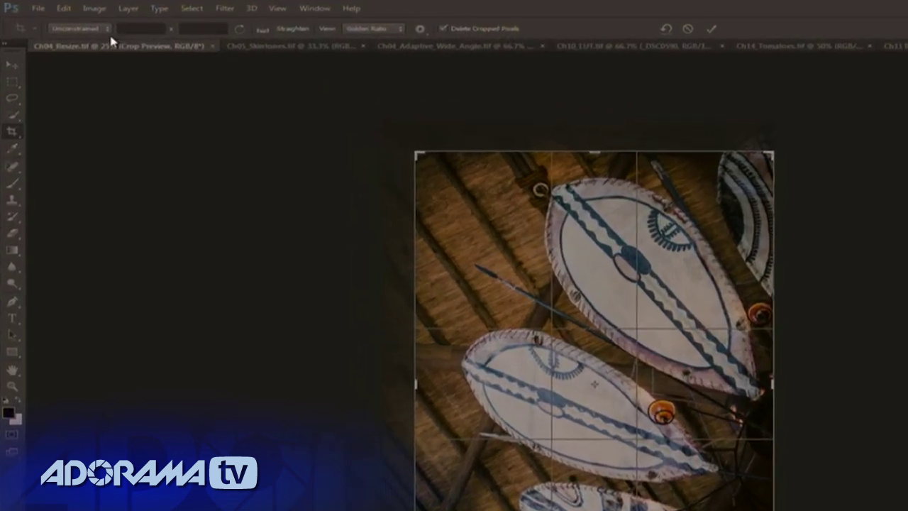
Step: Crop the shields photo at a 5 x 7 ratio with Delete Cropped Pixels turned off
{"action": "left_click", "coordinate": [68, 21]}
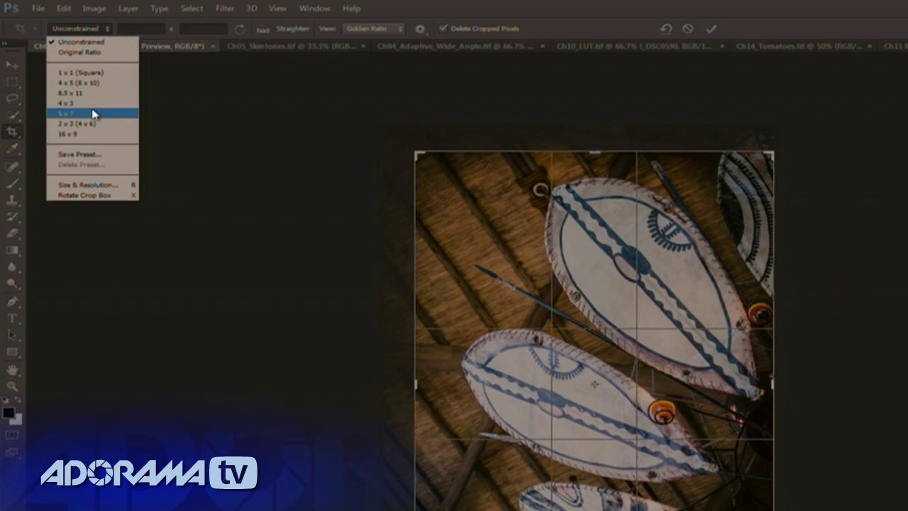
{"action": "left_click", "coordinate": [94, 114]}
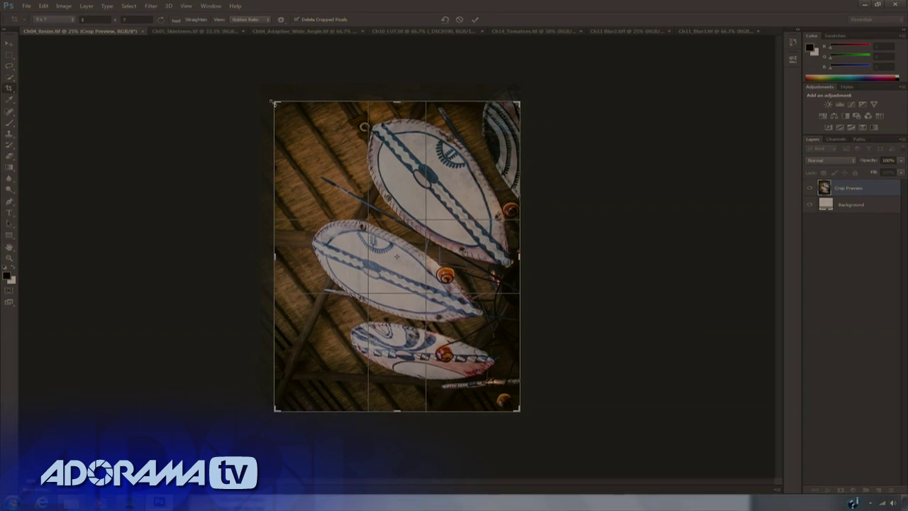
{"action": "left_click_drag", "start_coordinate": [271, 103], "coordinate": [364, 190]}
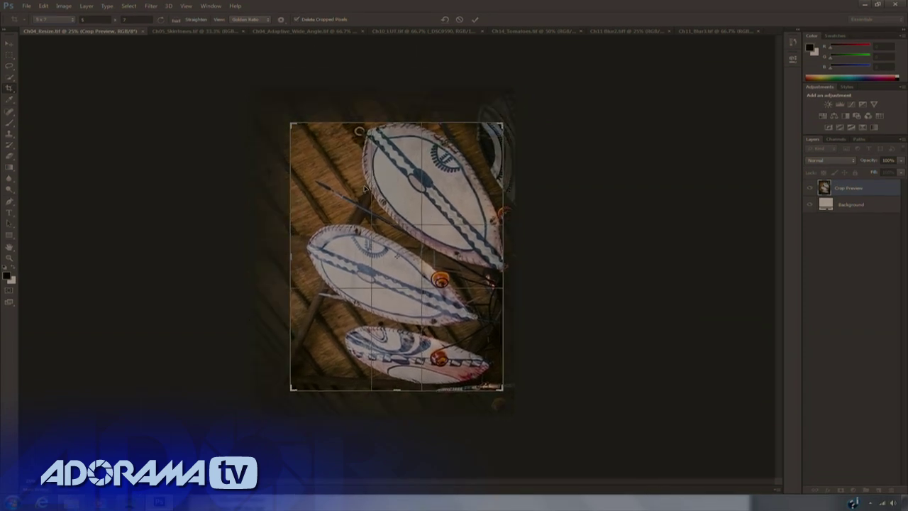
{"action": "mouse_move", "coordinate": [293, 386]}
{"action": "left_mouse_down"}
{"action": "mouse_move", "coordinate": [303, 378]}
{"action": "mouse_move", "coordinate": [289, 385]}
{"action": "left_mouse_up"}
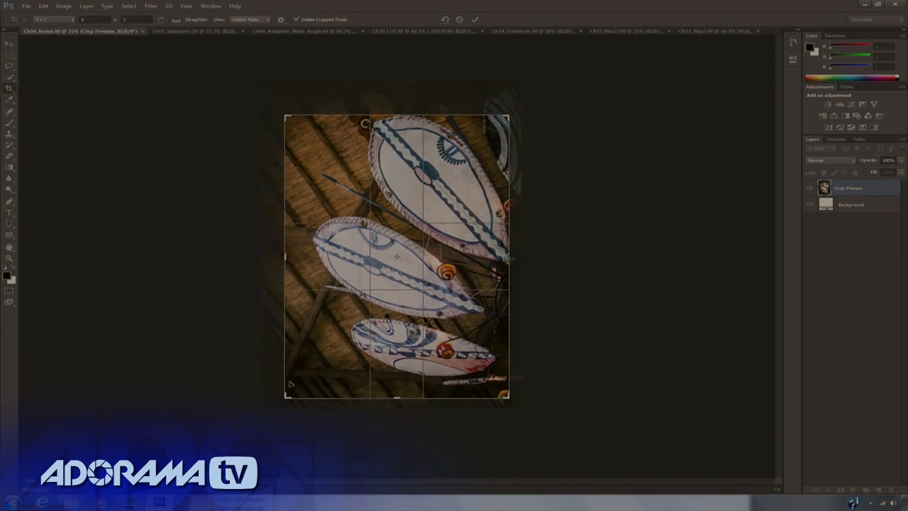
{"action": "left_click", "coordinate": [296, 21]}
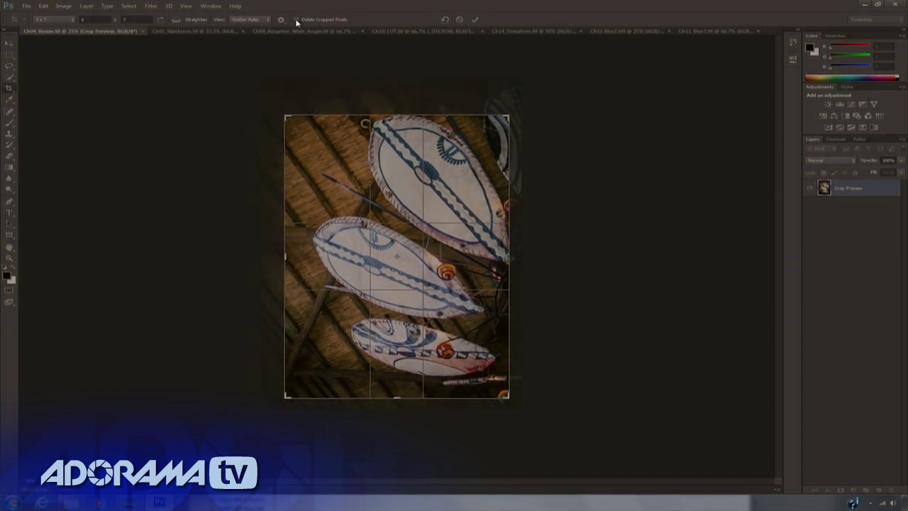
{"action": "left_click", "coordinate": [476, 22]}
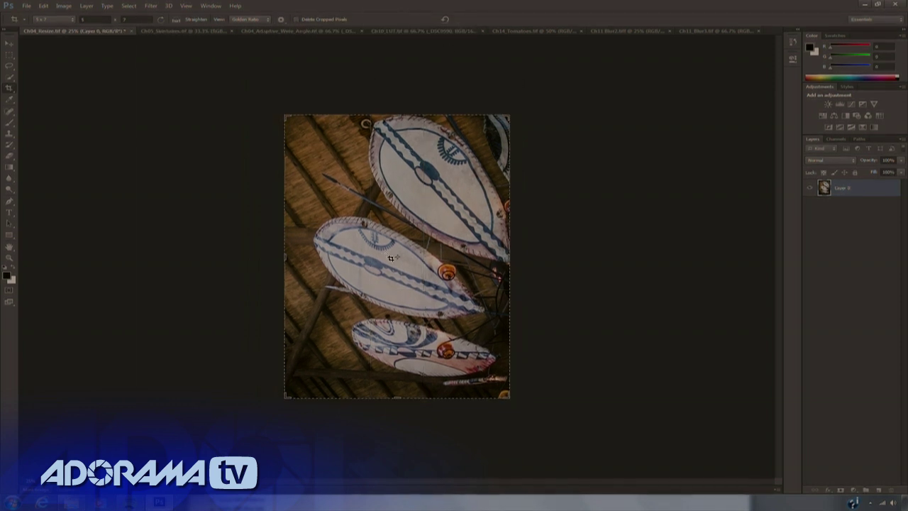
Step: Recrop the photo with the 4 x 3 ratio, turning the image sideways and tightening the box around two shields
{"action": "left_click", "coordinate": [68, 24]}
{"action": "left_click", "coordinate": [70, 70]}
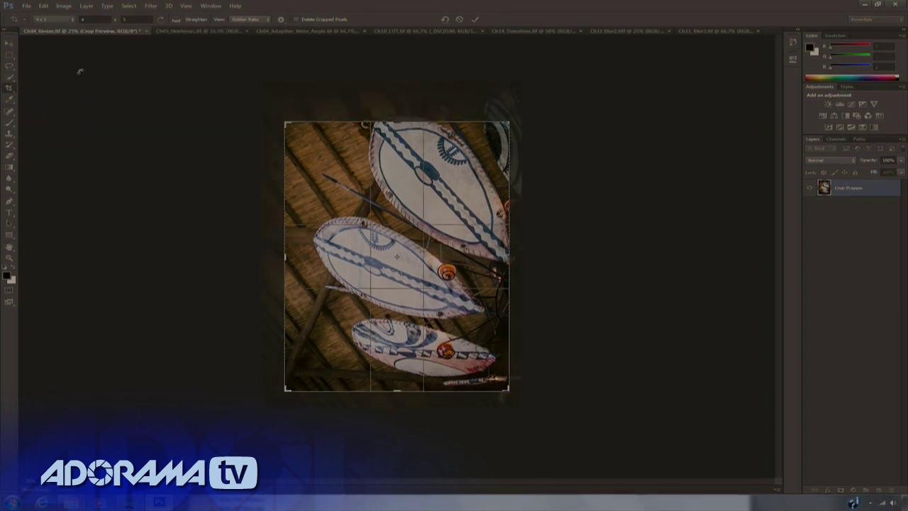
{"action": "left_click_drag", "start_coordinate": [283, 121], "coordinate": [405, 113]}
{"action": "left_click_drag", "start_coordinate": [298, 106], "coordinate": [287, 331]}
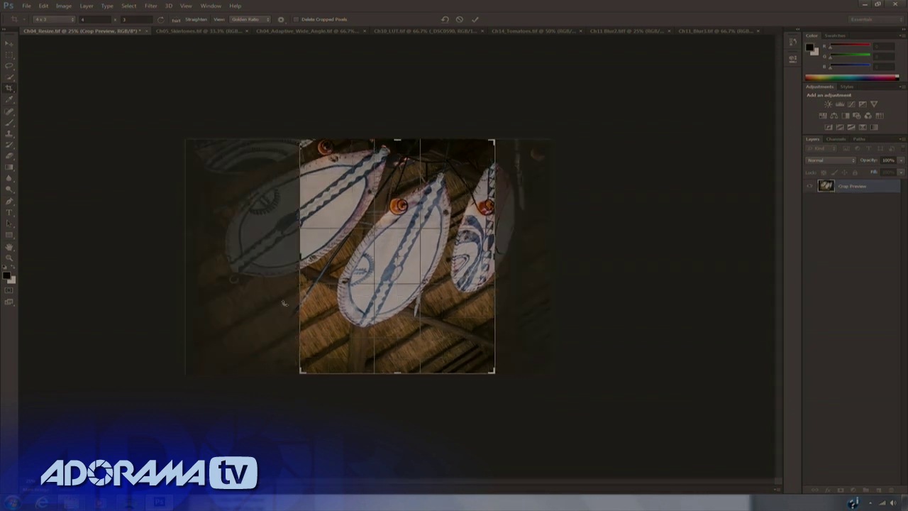
{"action": "left_click_drag", "start_coordinate": [252, 273], "coordinate": [345, 260]}
{"action": "left_click_drag", "start_coordinate": [493, 143], "coordinate": [441, 209]}
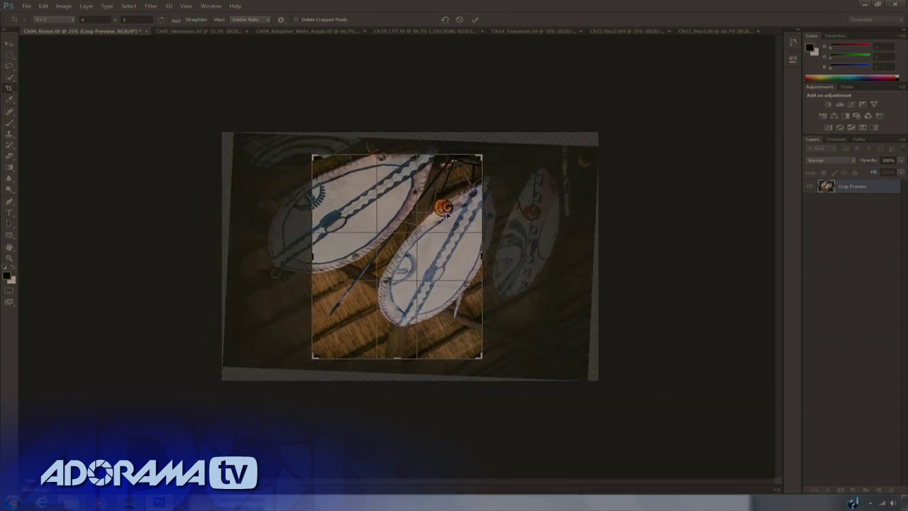
{"action": "left_click", "coordinate": [476, 22]}
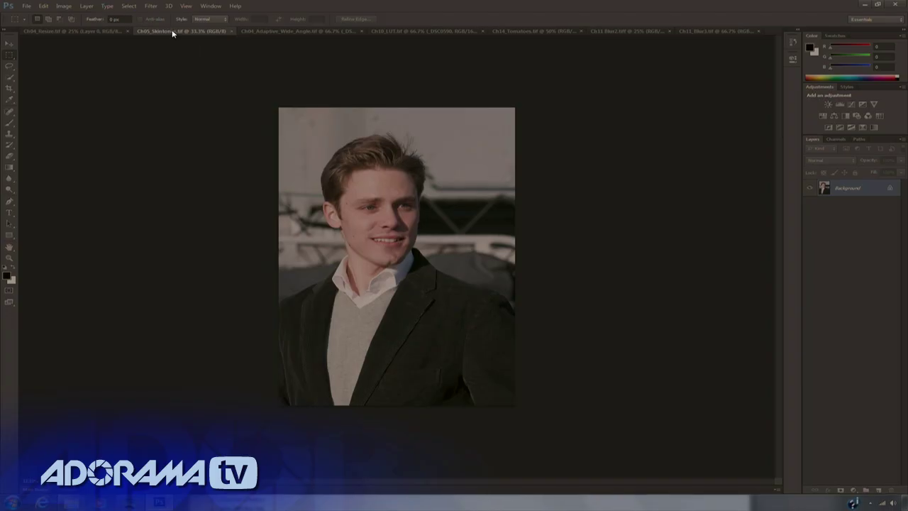
Step: Start a Color Range selection on the portrait and set it to select Skin Tones
{"action": "left_click", "coordinate": [130, 6]}
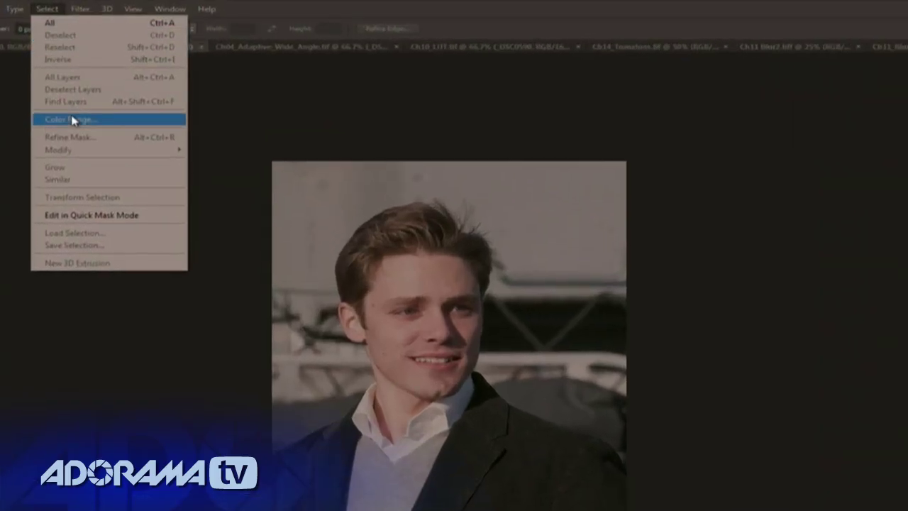
{"action": "left_click", "coordinate": [73, 121]}
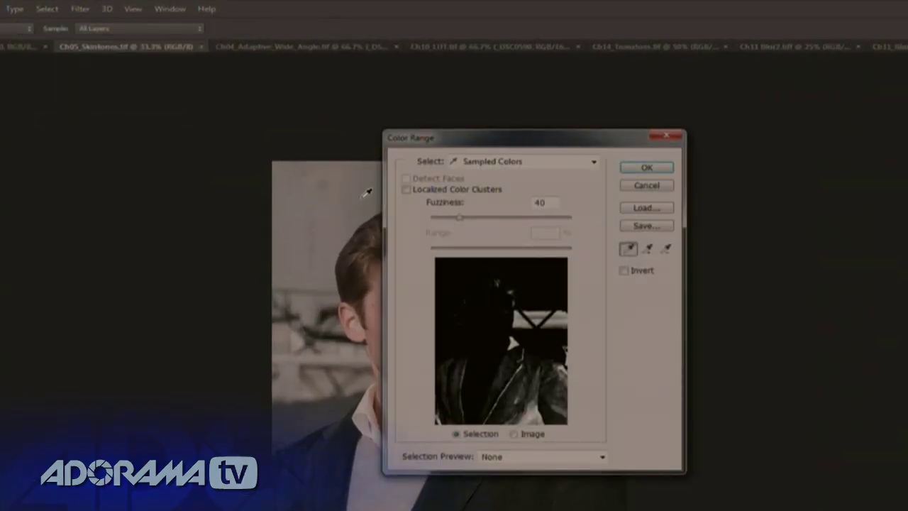
{"action": "left_click", "coordinate": [596, 163]}
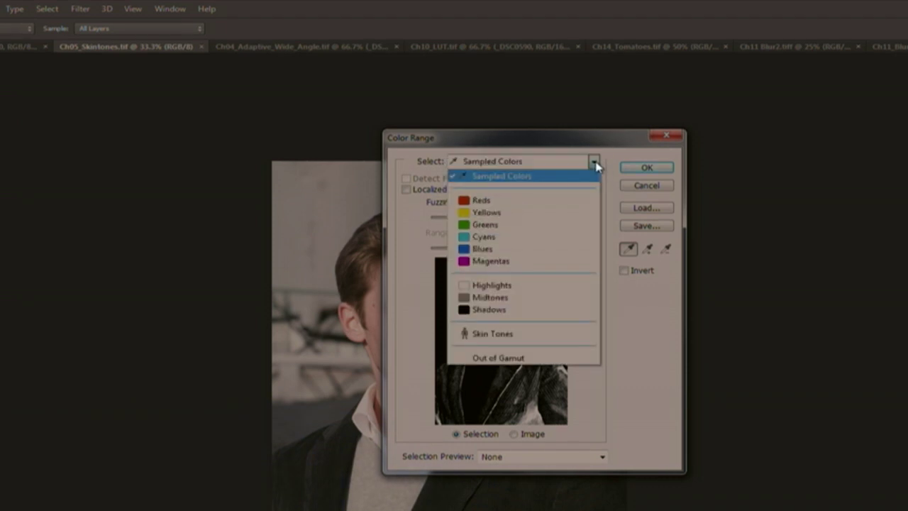
{"action": "left_click", "coordinate": [558, 334]}
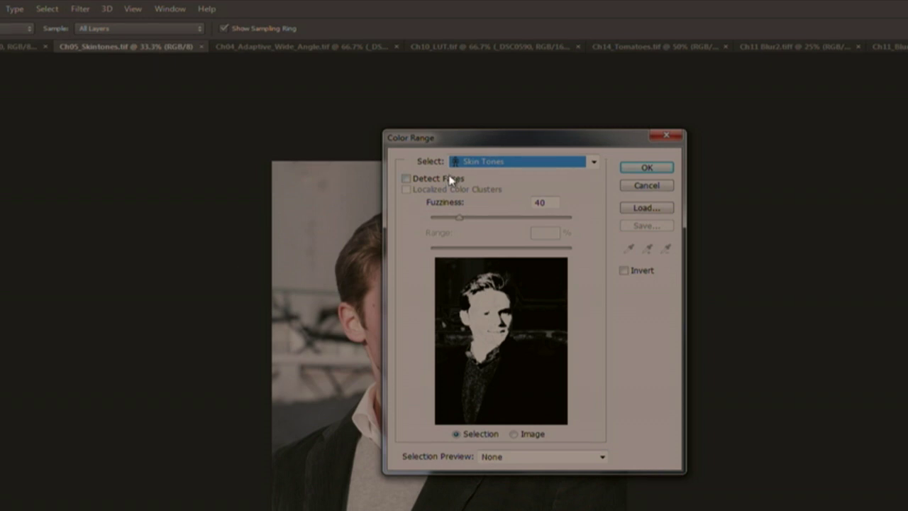
Step: Enable Detect Faces, set Fuzziness to 33 and create the skin tone selection
{"action": "left_click_drag", "start_coordinate": [459, 207], "coordinate": [495, 210]}
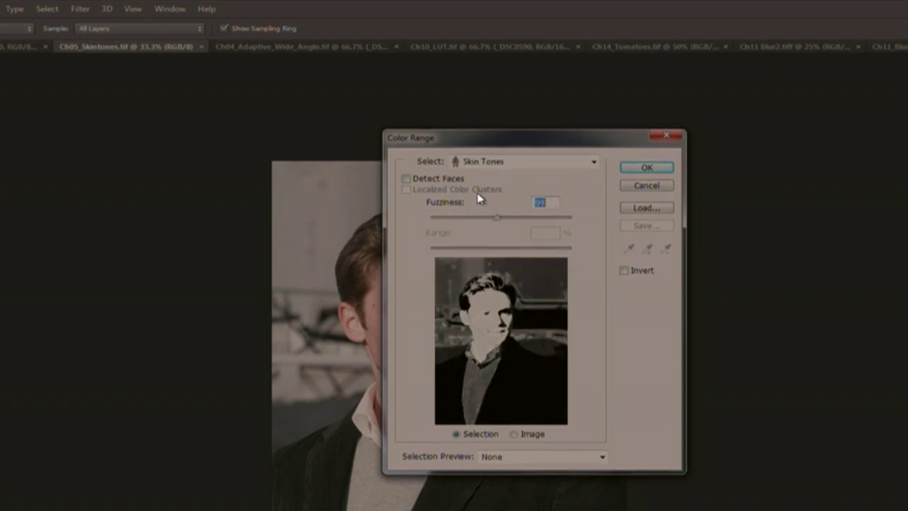
{"action": "left_click", "coordinate": [448, 182]}
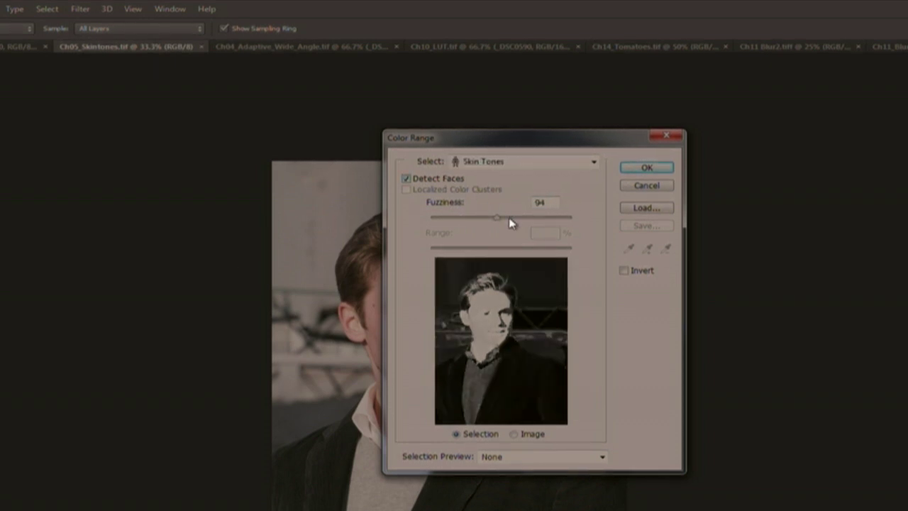
{"action": "left_click_drag", "start_coordinate": [497, 220], "coordinate": [468, 223]}
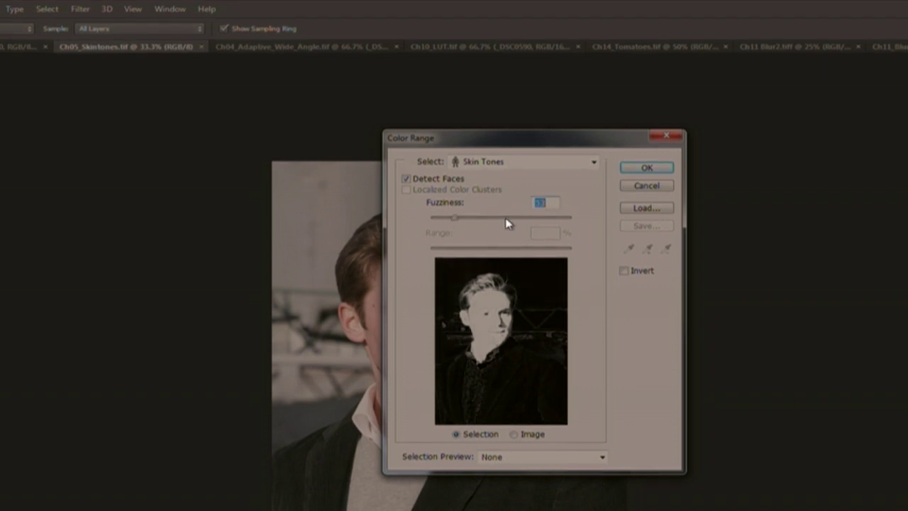
{"action": "left_click", "coordinate": [647, 168]}
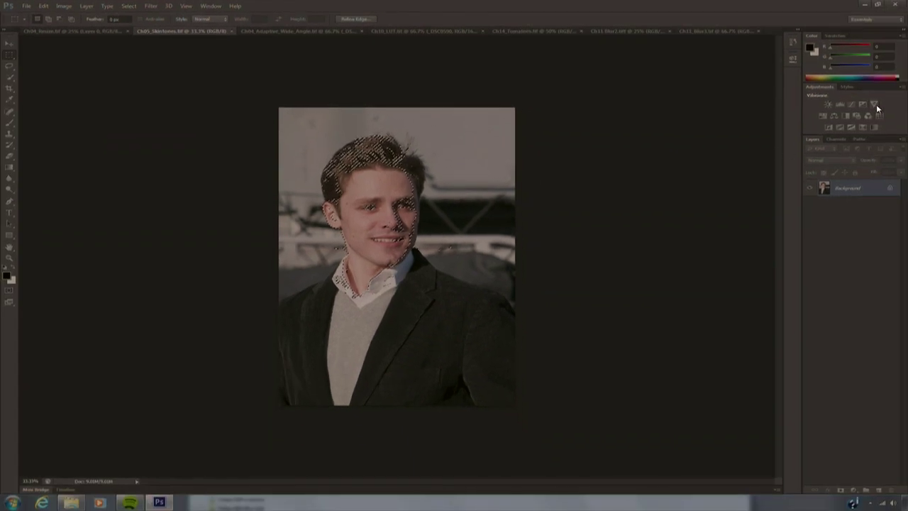
Step: Add a Vibrance adjustment for the selected skin tones with Vibrance +55 and Saturation +45
{"action": "left_click", "coordinate": [874, 104]}
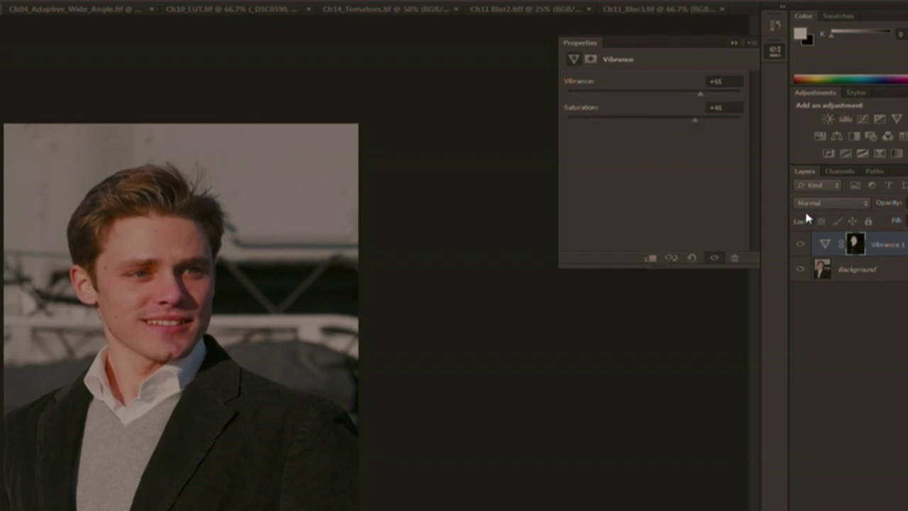
Step: Toggle the Vibrance layer's visibility repeatedly to compare the skin before and after the adjustment
{"action": "left_click", "coordinate": [801, 246]}
{"action": "left_click", "coordinate": [801, 246]}
{"action": "left_click", "coordinate": [801, 246]}
{"action": "left_click", "coordinate": [800, 246]}
{"action": "left_click", "coordinate": [800, 246]}
{"action": "left_click", "coordinate": [799, 246]}
{"action": "left_click", "coordinate": [800, 247]}
{"action": "left_click", "coordinate": [800, 247]}
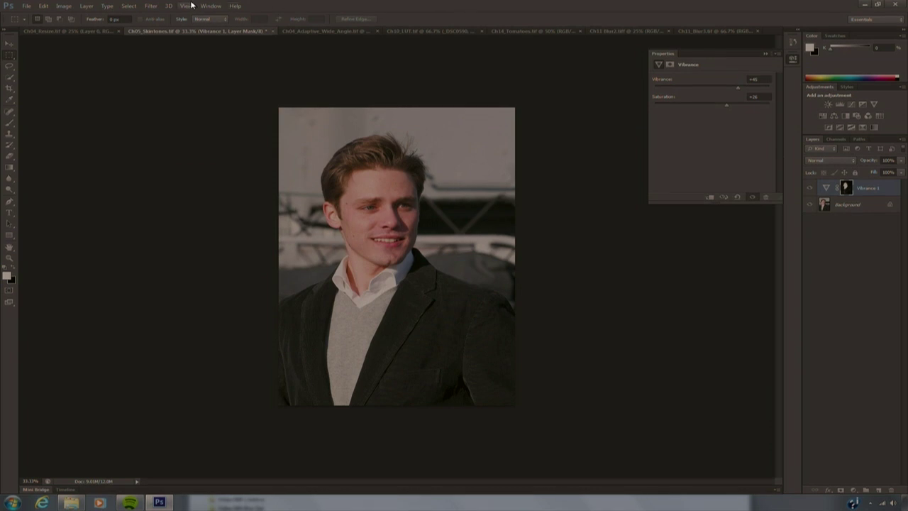
Step: Reselect the skin tones and add a Curves adjustment using the Medium Contrast (RGB) preset
{"action": "left_click", "coordinate": [128, 6]}
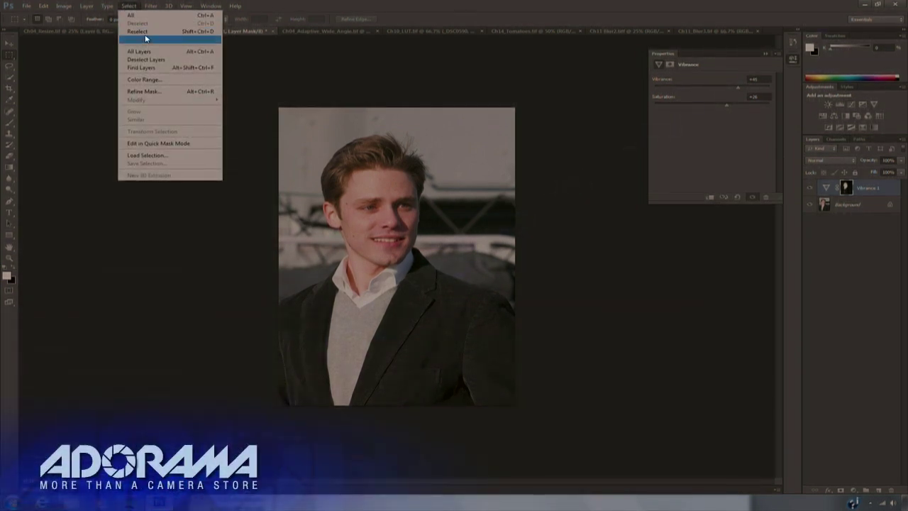
{"action": "left_click", "coordinate": [145, 39]}
{"action": "left_click", "coordinate": [851, 104]}
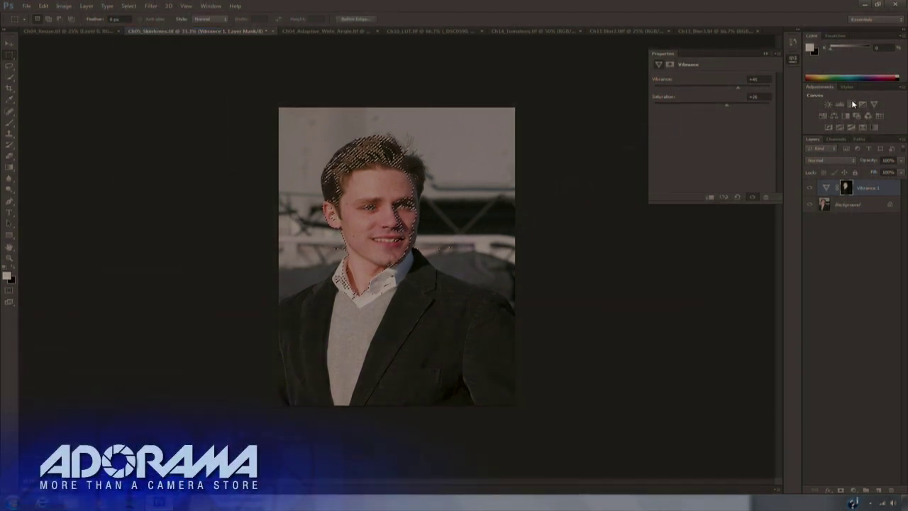
{"action": "left_click", "coordinate": [725, 80]}
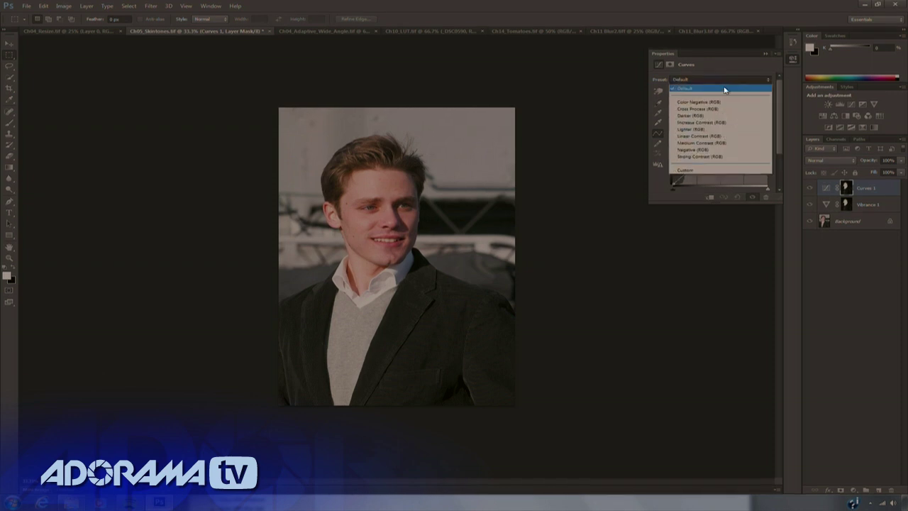
{"action": "left_click", "coordinate": [718, 144]}
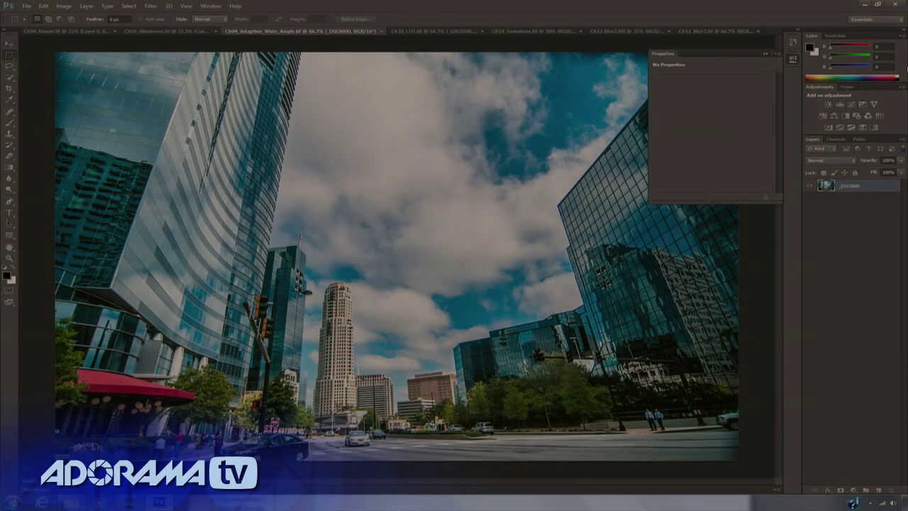
Step: Convert the layer of the Ch04_Adaptive_Wide_Angle.tif city photo for smart filters
{"action": "left_click", "coordinate": [313, 25]}
{"action": "left_click", "coordinate": [150, 6]}
{"action": "left_click", "coordinate": [164, 27]}
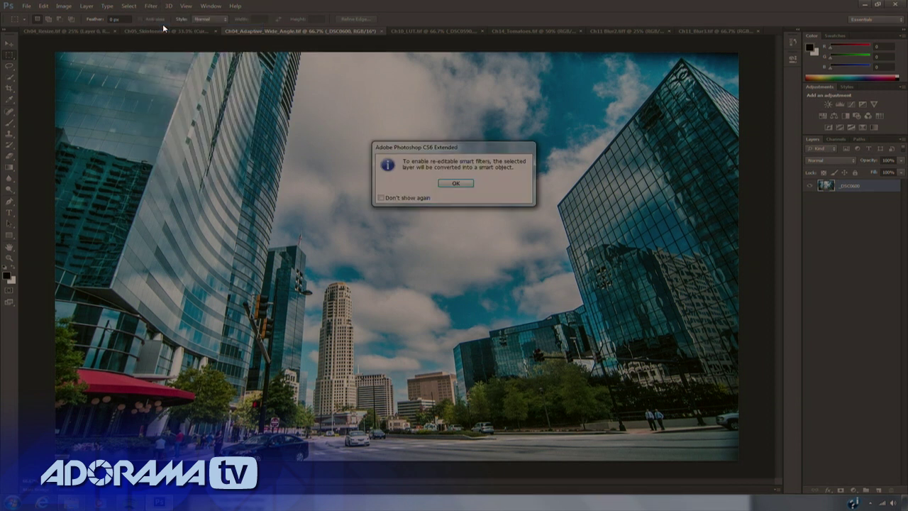
{"action": "left_click", "coordinate": [439, 182]}
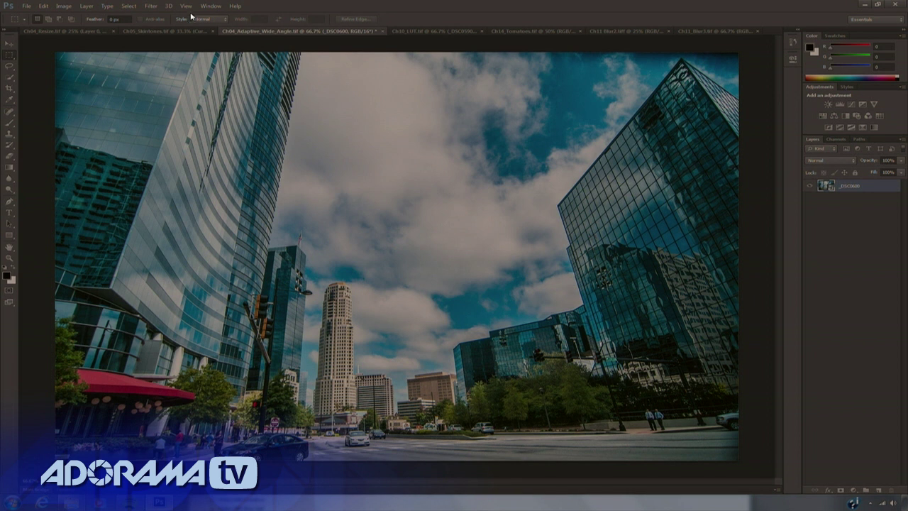
Step: Open the Adaptive Wide Angle filter and straighten both vertical edges of the central tower with constraint lines
{"action": "left_click", "coordinate": [150, 6]}
{"action": "left_click", "coordinate": [165, 47]}
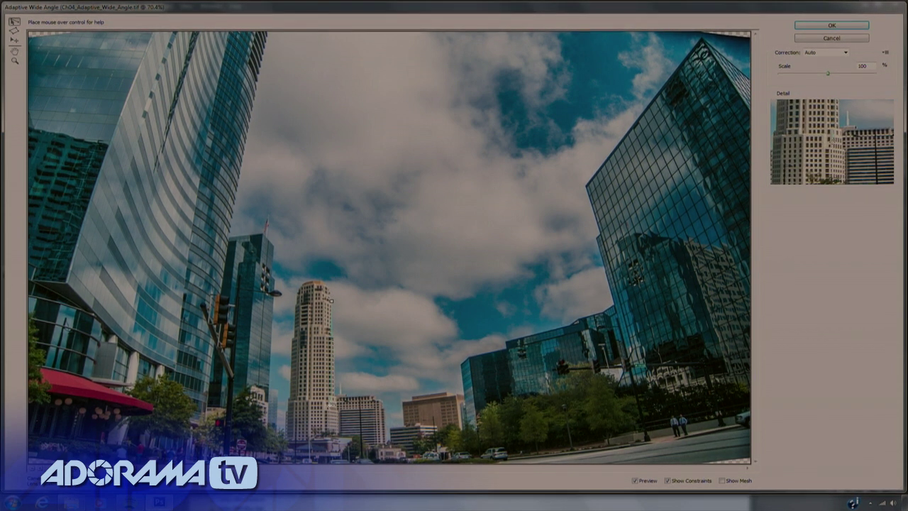
{"action": "left_click", "coordinate": [334, 387]}
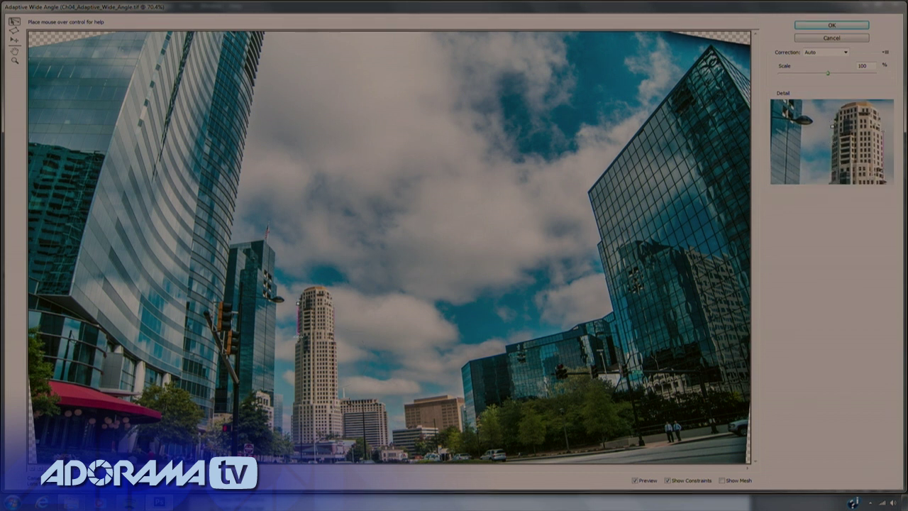
{"action": "left_click", "coordinate": [297, 405]}
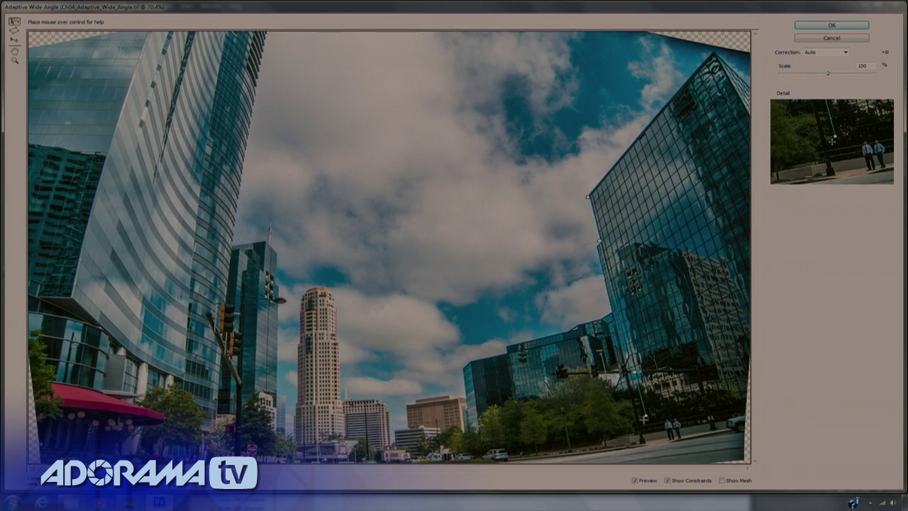
Step: Straighten two vertical edges of the glass building beside the trees with constraint lines in the Adaptive Wide Angle filter
{"action": "left_click", "coordinate": [600, 226], "text": "shift"}
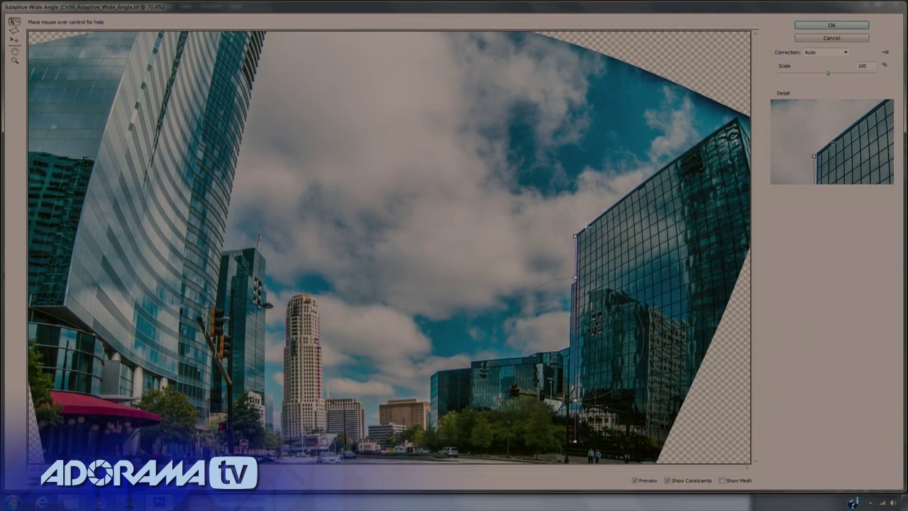
{"action": "left_click", "coordinate": [732, 119]}
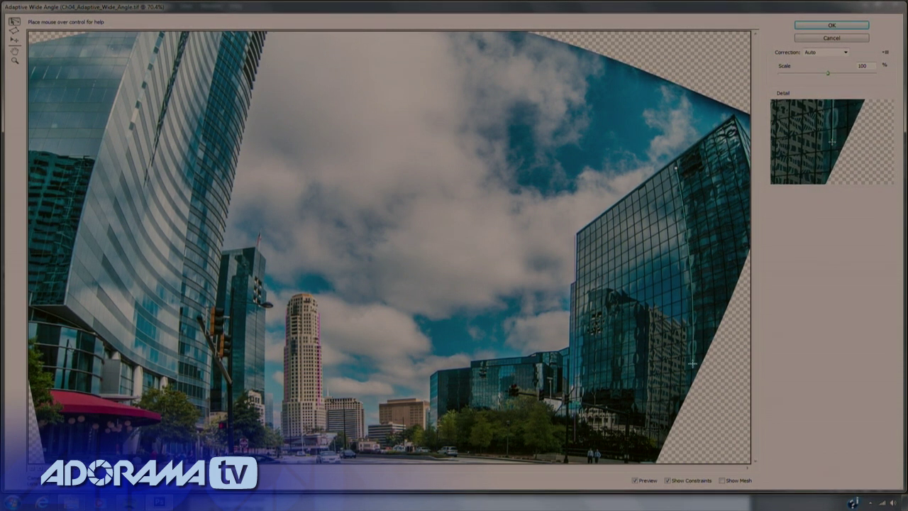
{"action": "left_click", "coordinate": [693, 366]}
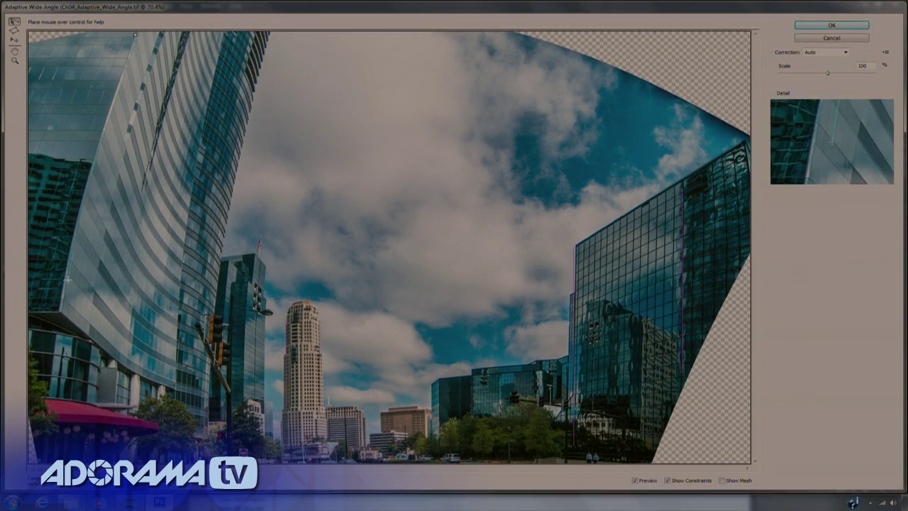
Step: Straighten both vertical edges of the tall curved glass building above the red awning with constraint lines
{"action": "left_click", "coordinate": [58, 315]}
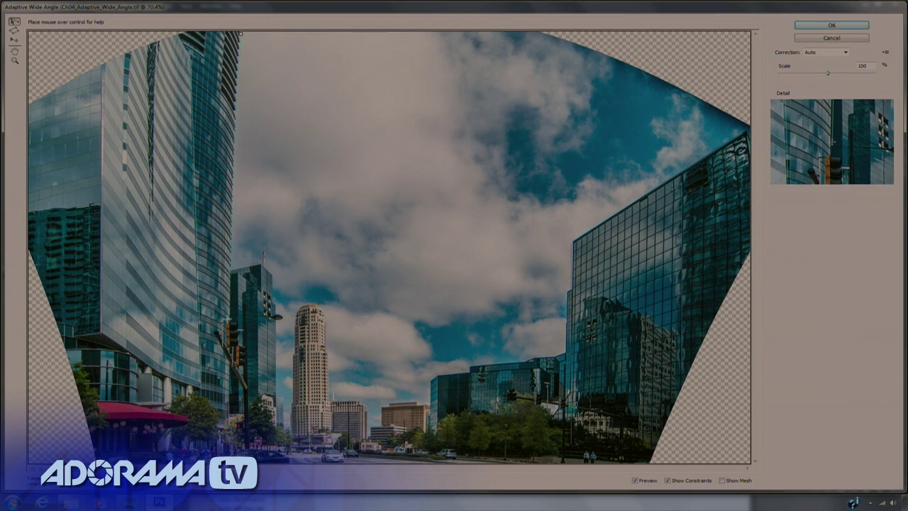
{"action": "left_click", "coordinate": [236, 93]}
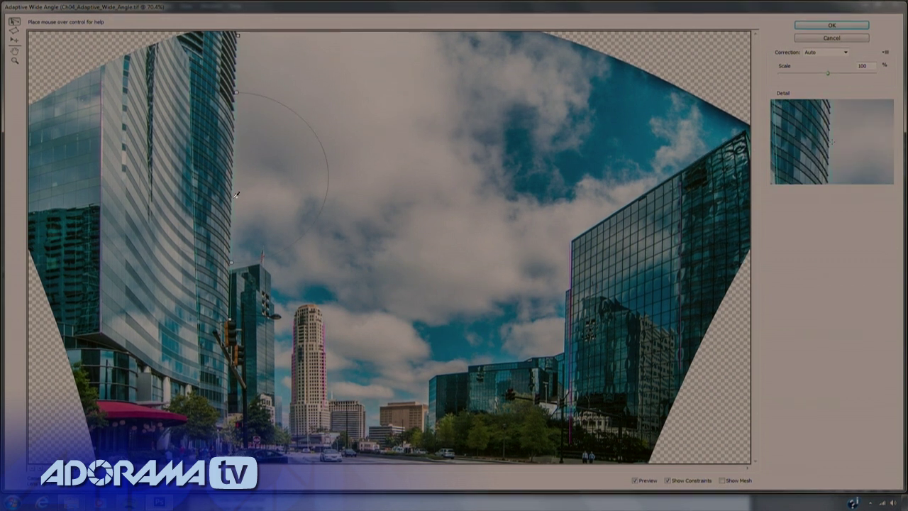
{"action": "left_click", "coordinate": [232, 198]}
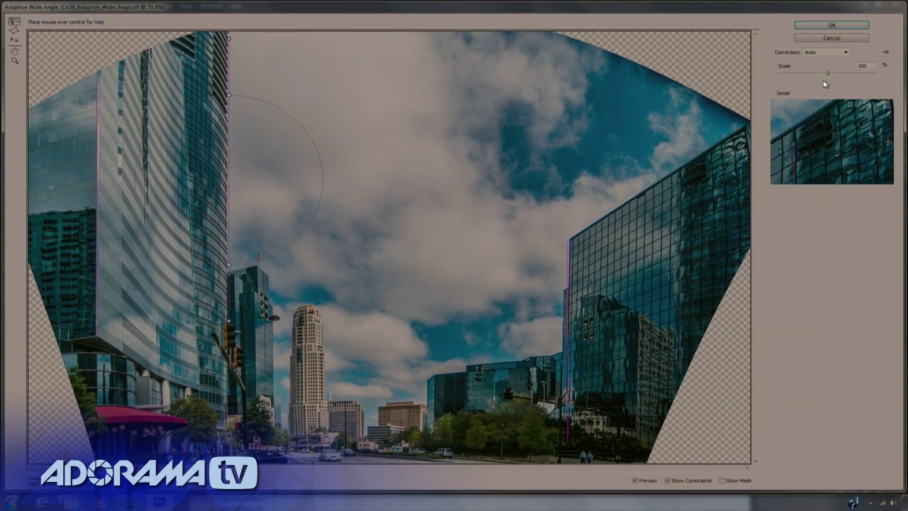
Step: Scale the corrected city photo up slightly, apply the Adaptive Wide Angle filter and fit the image to the window
{"action": "left_click_drag", "start_coordinate": [827, 74], "coordinate": [833, 74]}
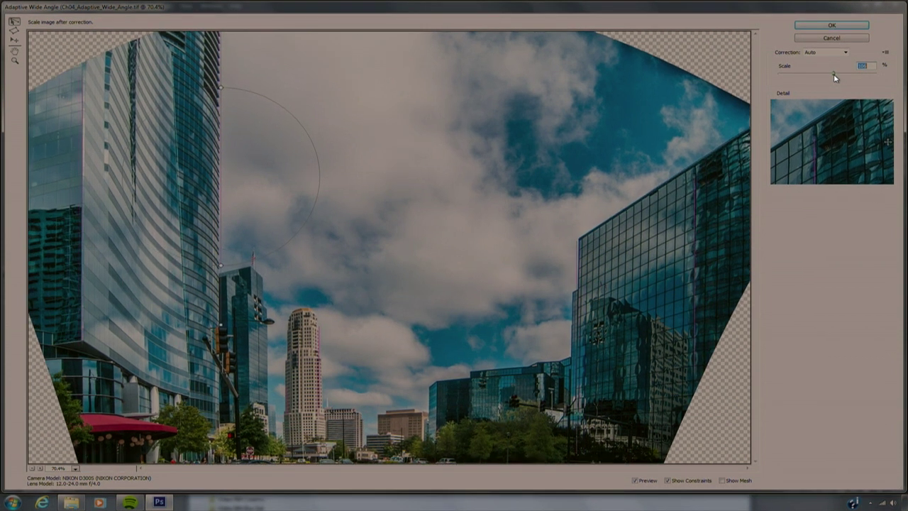
{"action": "left_click", "coordinate": [837, 27]}
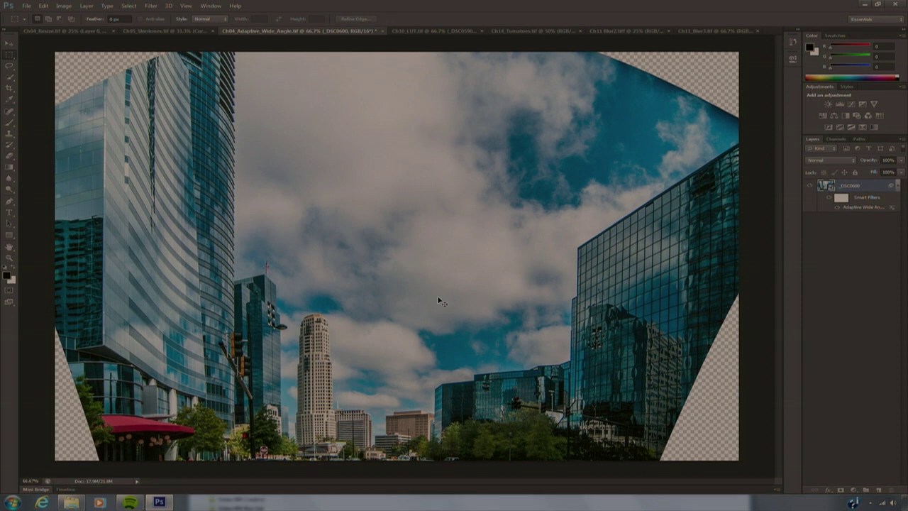
{"action": "key", "text": "ctrl+0"}
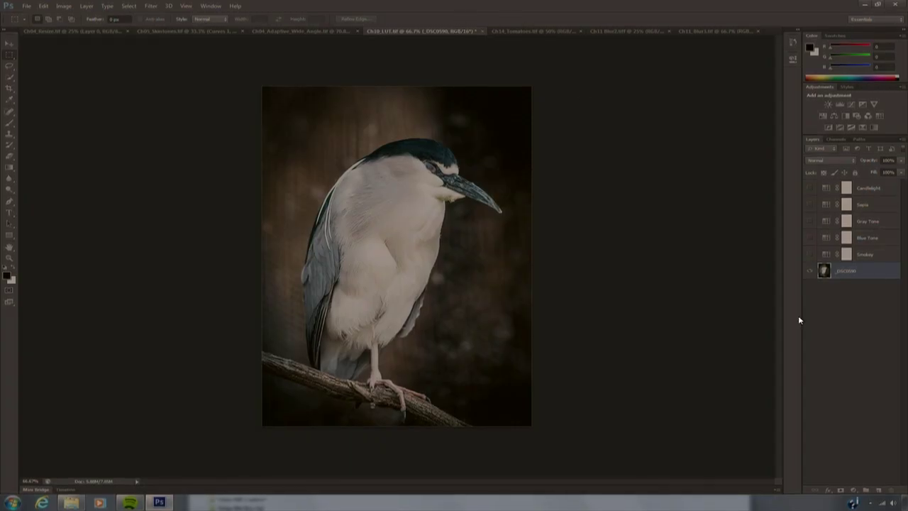
Step: Preview the Smokey, Blue Tone and Gray Tone lookup layers on the Ch10_LUT.tif bird photo
{"action": "left_click", "coordinate": [809, 254]}
{"action": "left_click", "coordinate": [809, 238]}
{"action": "left_click", "coordinate": [810, 222]}
{"action": "left_click", "coordinate": [810, 222]}
Step: Show the Sepia lookup layer, try the Multiply blend mode on it and set it to Overlay
{"action": "left_click", "coordinate": [811, 206]}
{"action": "left_click", "coordinate": [827, 206]}
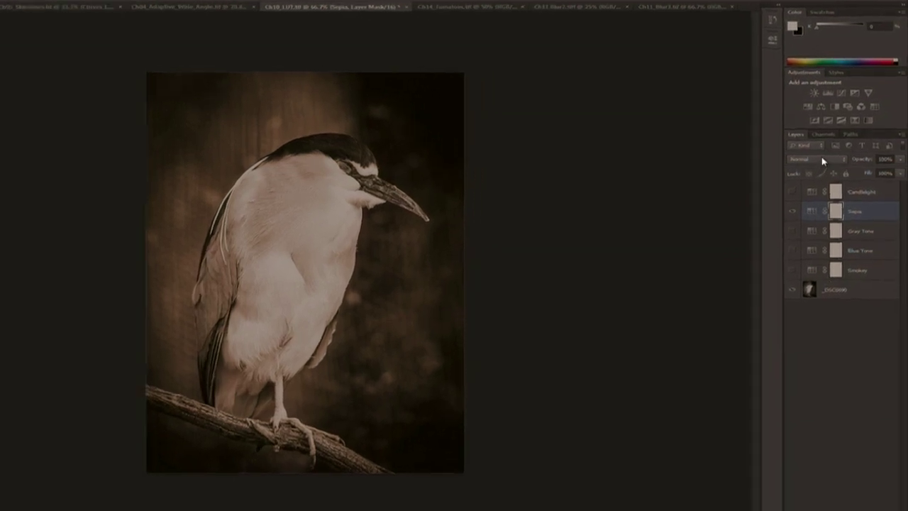
{"action": "left_click", "coordinate": [833, 161]}
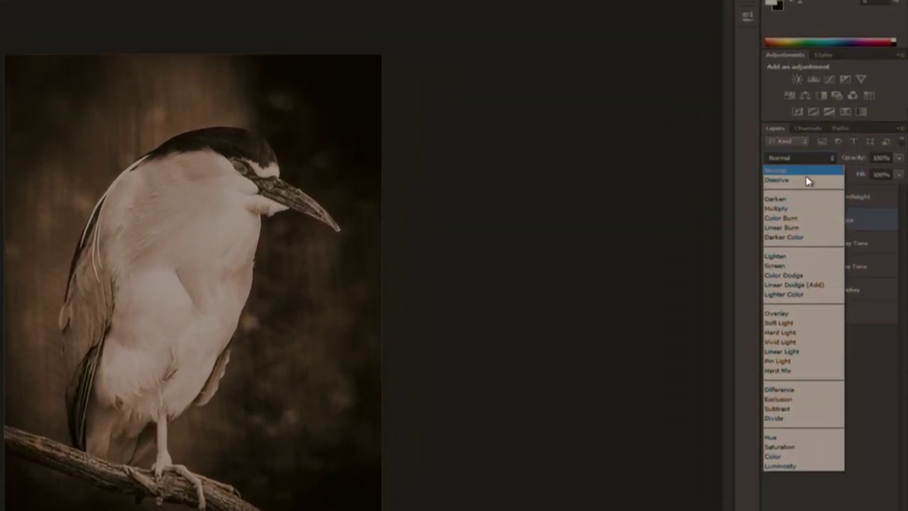
{"action": "left_click", "coordinate": [804, 208]}
{"action": "left_click", "coordinate": [831, 157]}
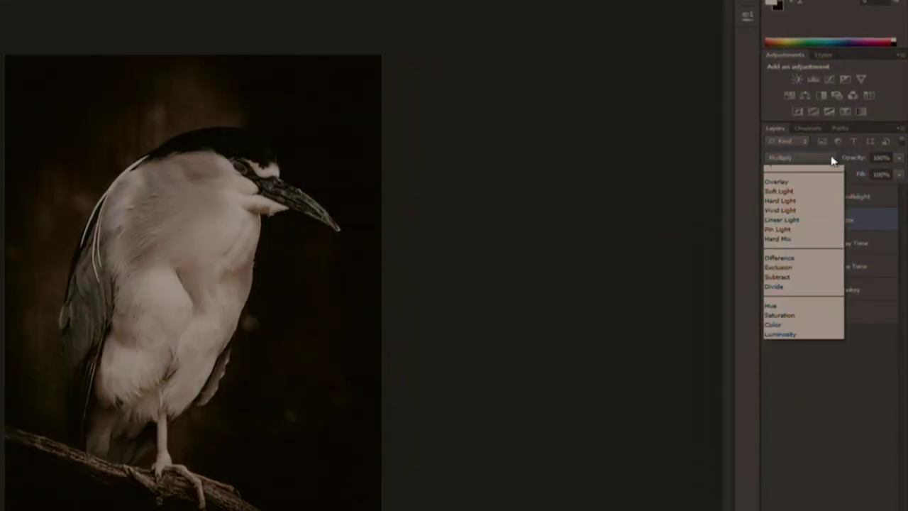
{"action": "left_click", "coordinate": [823, 314]}
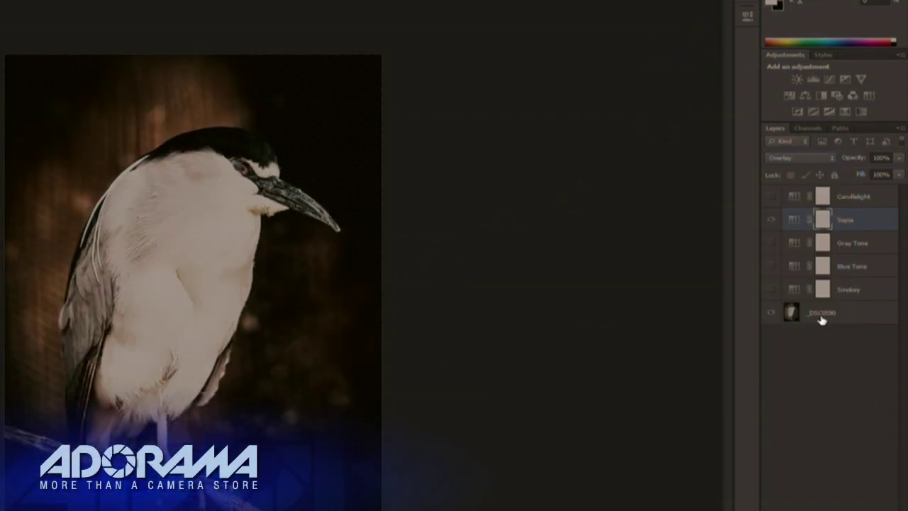
Step: Compare the bird photo with and without the Sepia layer, hide that layer and briefly preview the Candlelight layer
{"action": "left_click", "coordinate": [774, 221]}
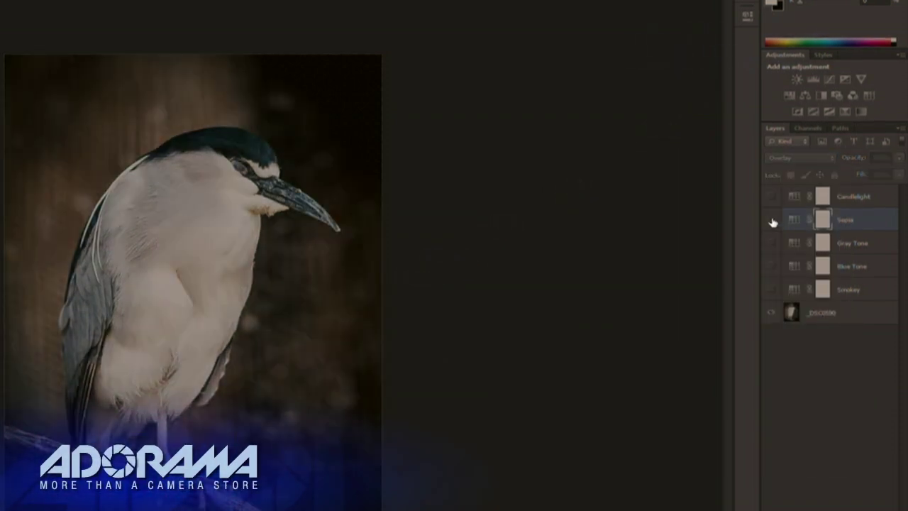
{"action": "left_click", "coordinate": [774, 221]}
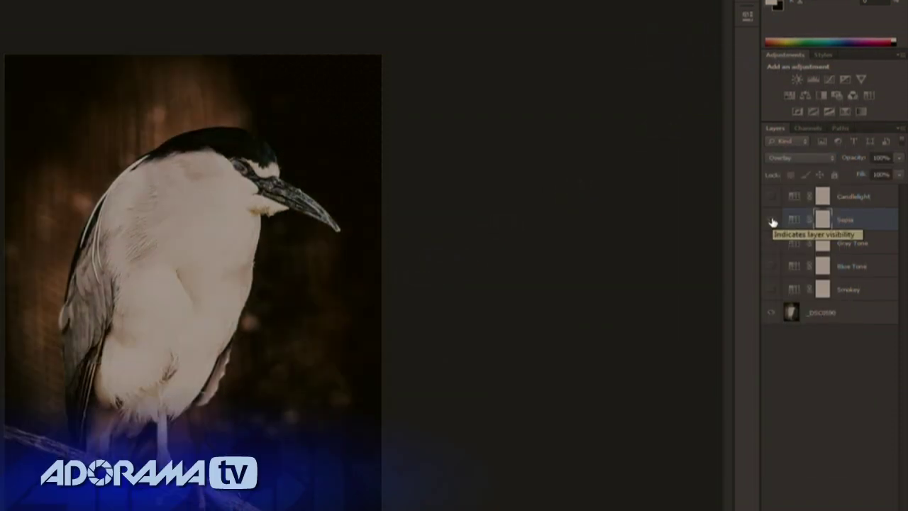
{"action": "left_click", "coordinate": [774, 220]}
{"action": "left_click", "coordinate": [772, 200]}
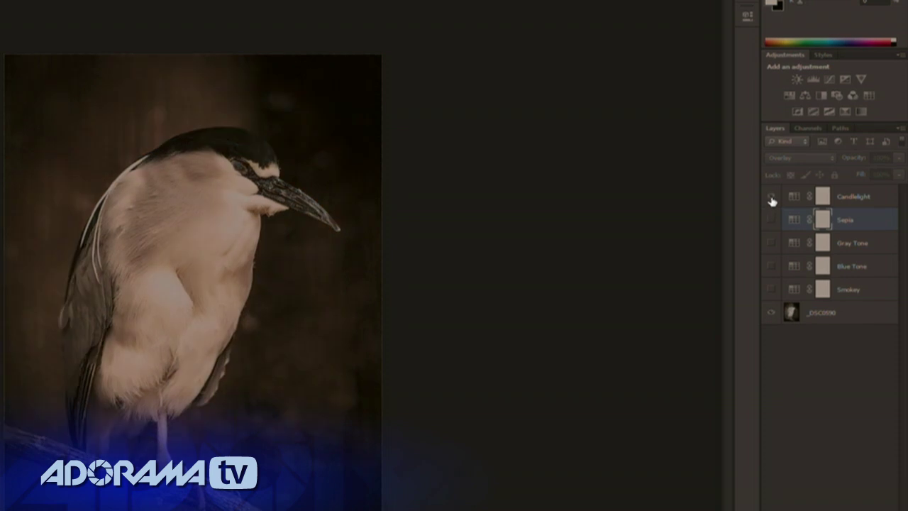
{"action": "left_click", "coordinate": [772, 200]}
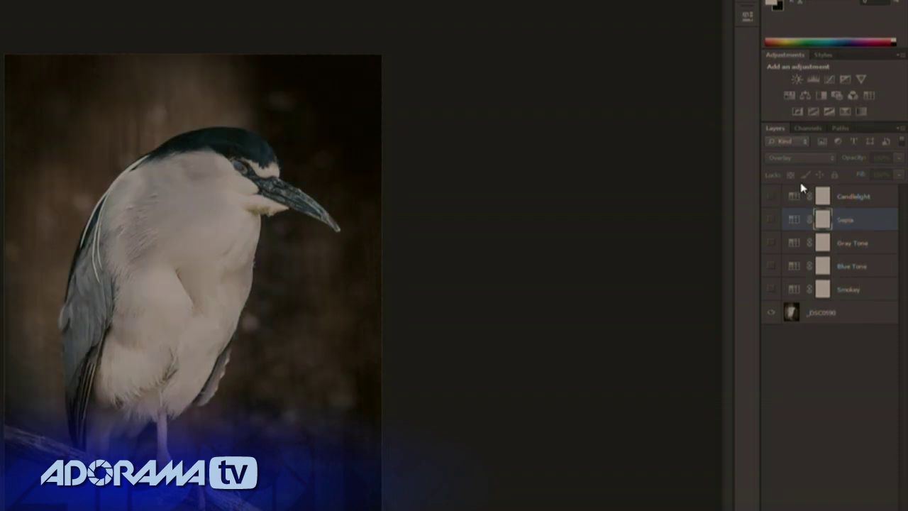
Step: Add a Color Lookup adjustment layer above Sepia and try the Gold-Blue abstract profile
{"action": "left_click", "coordinate": [869, 96]}
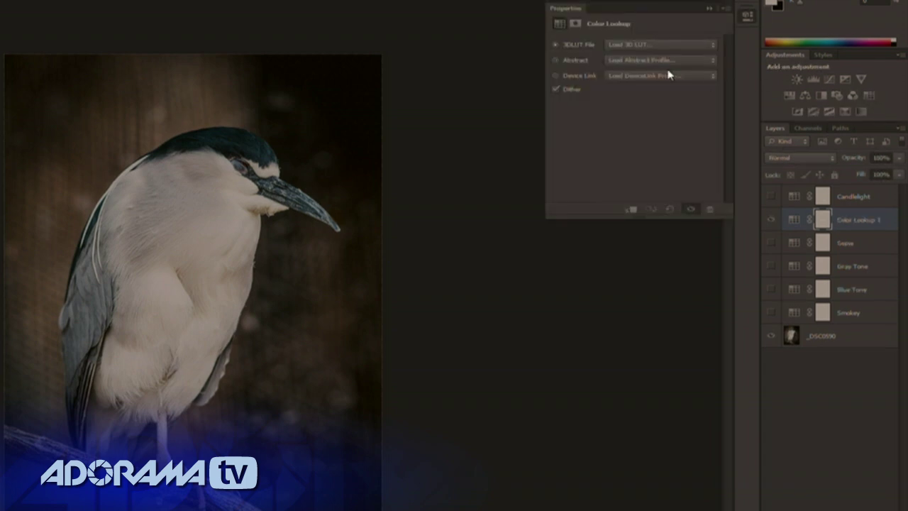
{"action": "left_click", "coordinate": [659, 45]}
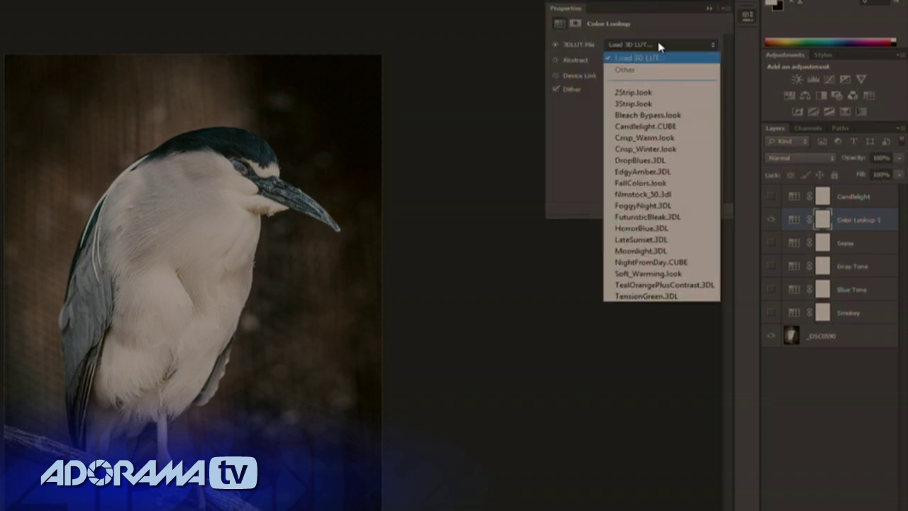
{"action": "left_click", "coordinate": [573, 135]}
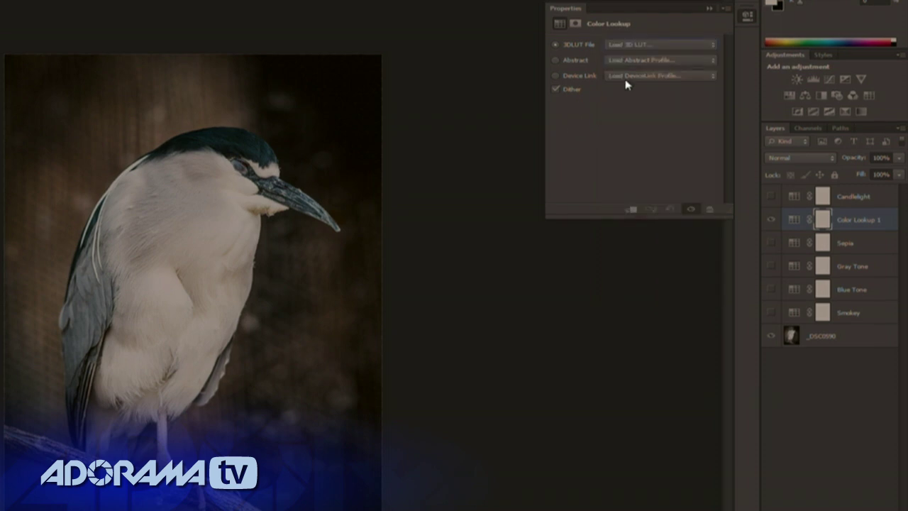
{"action": "left_click", "coordinate": [650, 62]}
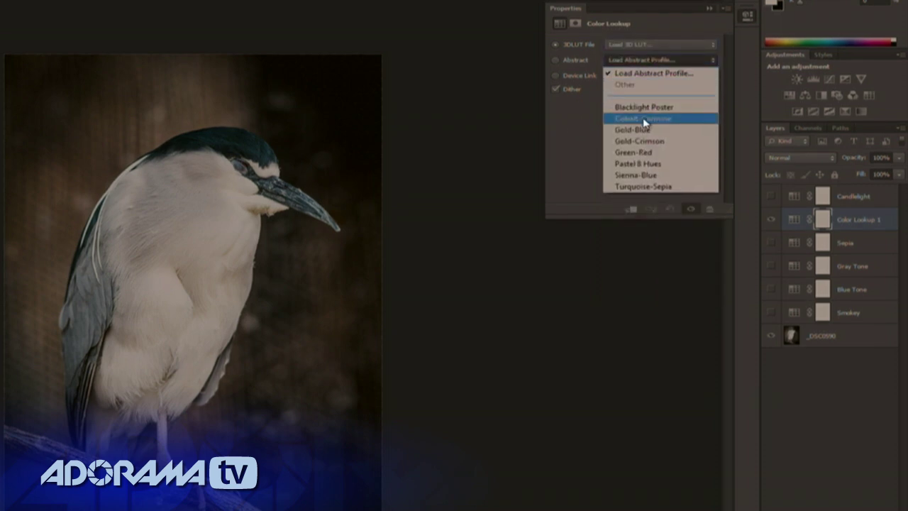
{"action": "left_click", "coordinate": [644, 130]}
Step: Apply the filmstock_50.3dl 3D LUT to the Color Lookup layer and compare the bird photo with and without it
{"action": "left_click", "coordinate": [659, 45]}
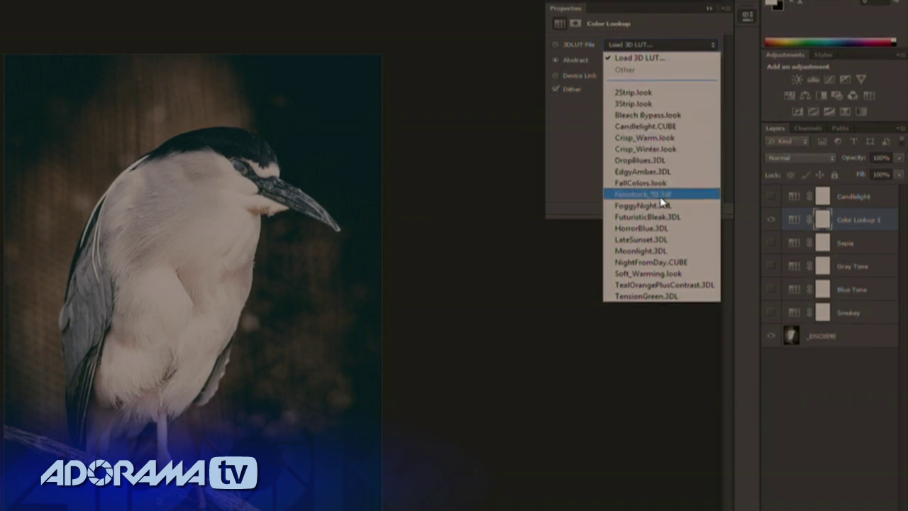
{"action": "left_click", "coordinate": [662, 195]}
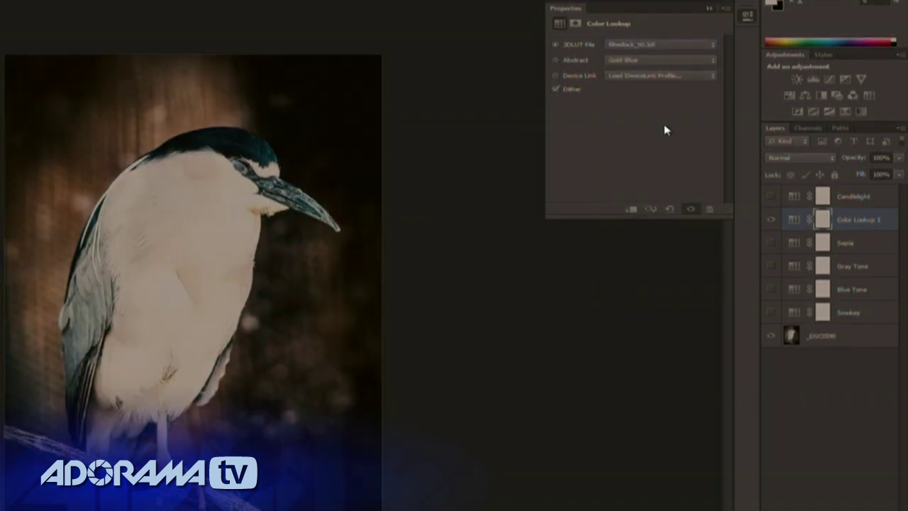
{"action": "left_click", "coordinate": [769, 220]}
{"action": "left_click", "coordinate": [770, 220]}
{"action": "left_click", "coordinate": [770, 220]}
{"action": "left_click", "coordinate": [770, 220]}
{"action": "left_click", "coordinate": [709, 8]}
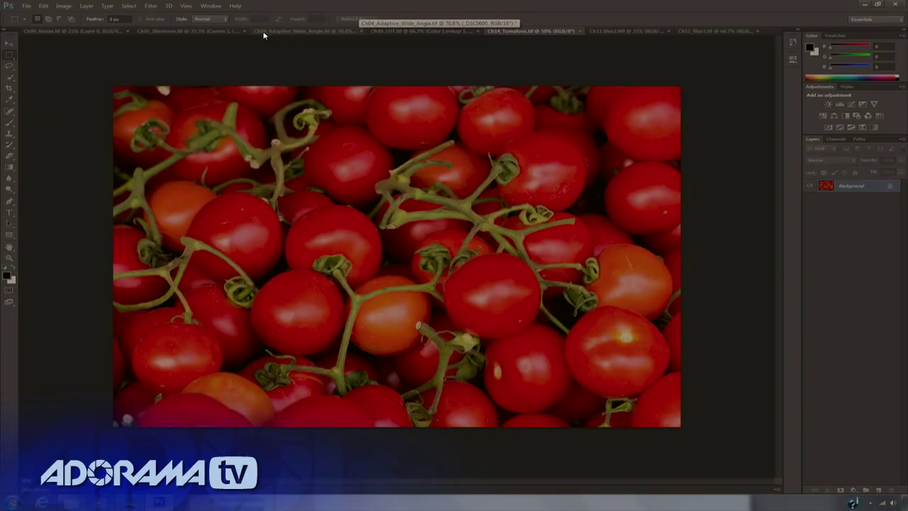
Step: Convert the Background layer of the Ch14_Tomatoes.tif photo for smart filters
{"action": "left_click", "coordinate": [151, 6]}
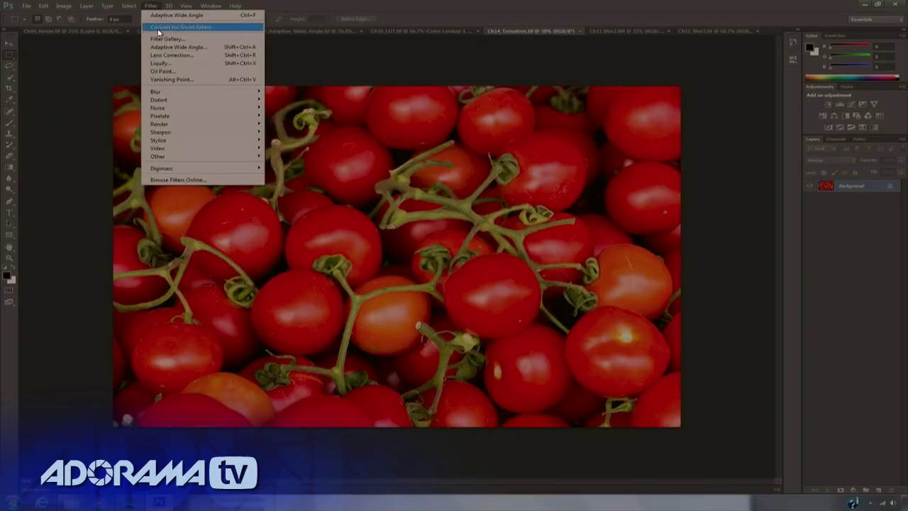
{"action": "left_click", "coordinate": [157, 27]}
{"action": "left_click", "coordinate": [447, 185]}
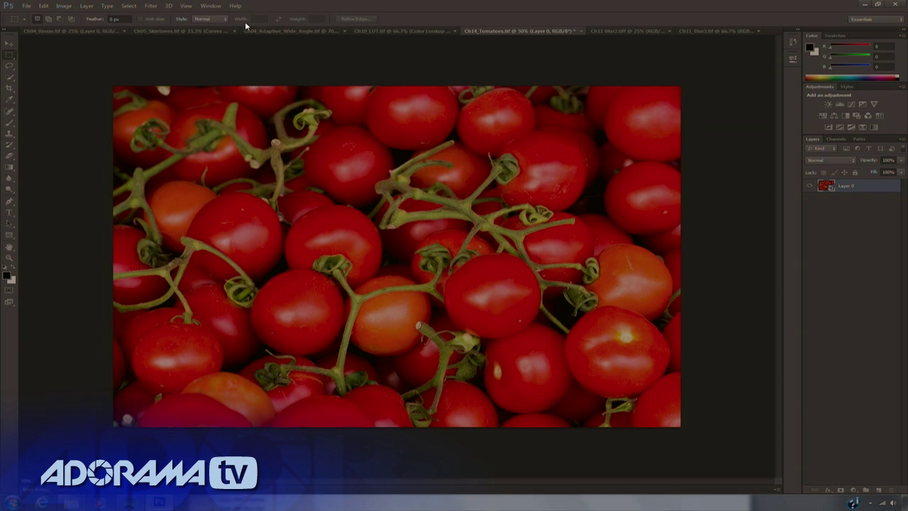
Step: Apply the Oil Paint filter with Stylization about 9, Cleanliness 7 and Scale about 4.5, adjusting Bristle Detail and Shine as well
{"action": "left_click", "coordinate": [157, 6]}
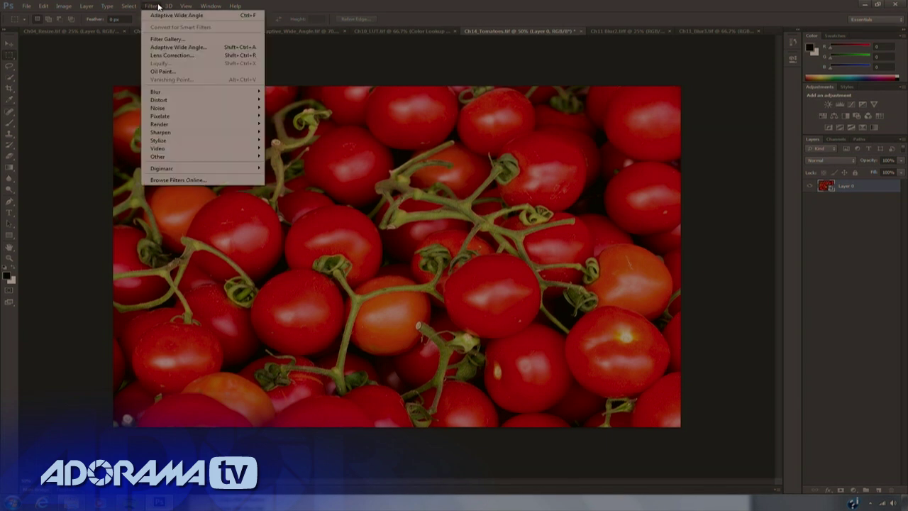
{"action": "left_click", "coordinate": [164, 71]}
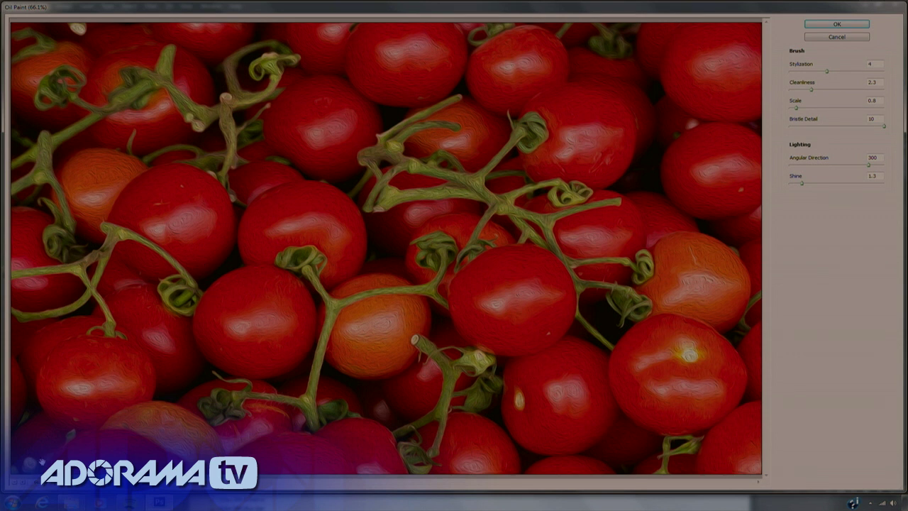
{"action": "left_click", "coordinate": [22, 485]}
{"action": "left_click", "coordinate": [22, 484]}
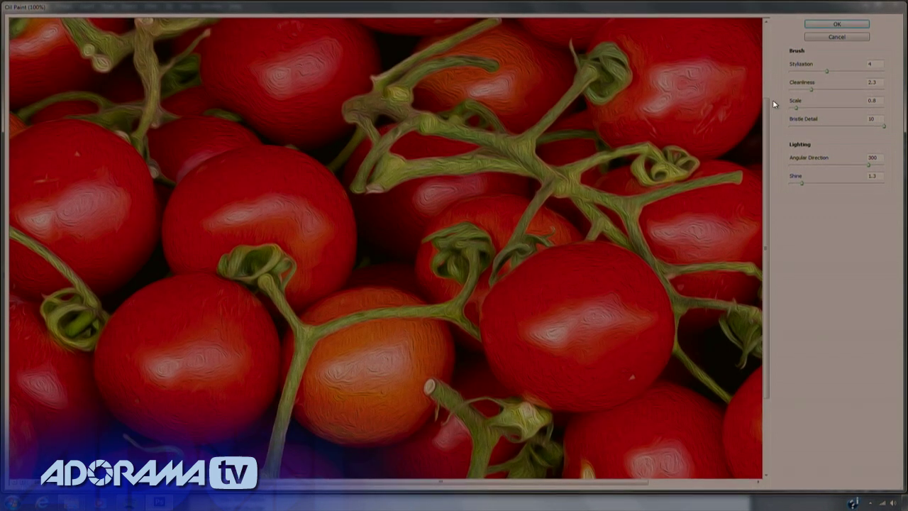
{"action": "mouse_move", "coordinate": [827, 71]}
{"action": "left_mouse_down"}
{"action": "mouse_move", "coordinate": [850, 73]}
{"action": "mouse_move", "coordinate": [816, 75]}
{"action": "left_mouse_up"}
{"action": "left_click_drag", "start_coordinate": [829, 92], "coordinate": [822, 91]}
{"action": "mouse_move", "coordinate": [836, 97]}
{"action": "left_mouse_down"}
{"action": "mouse_move", "coordinate": [856, 94]}
{"action": "mouse_move", "coordinate": [831, 105]}
{"action": "left_mouse_up"}
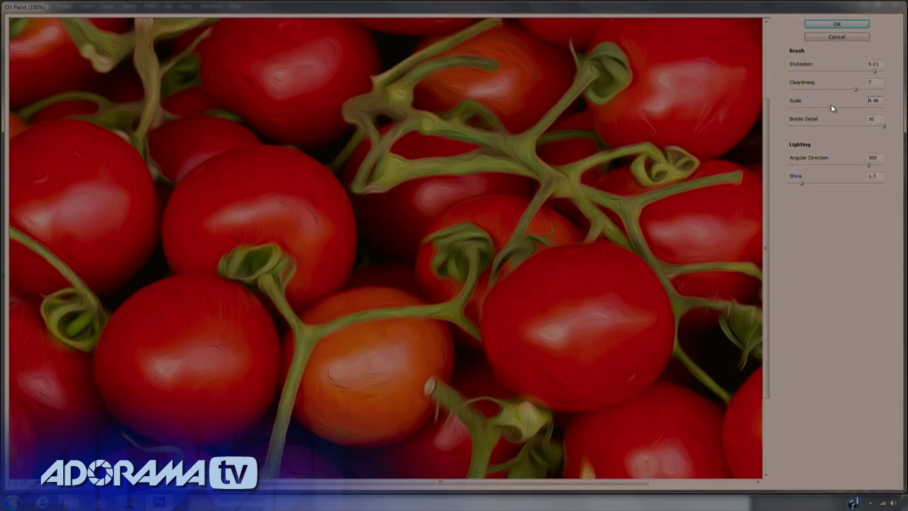
{"action": "left_click", "coordinate": [866, 126]}
{"action": "left_click_drag", "start_coordinate": [813, 185], "coordinate": [820, 185]}
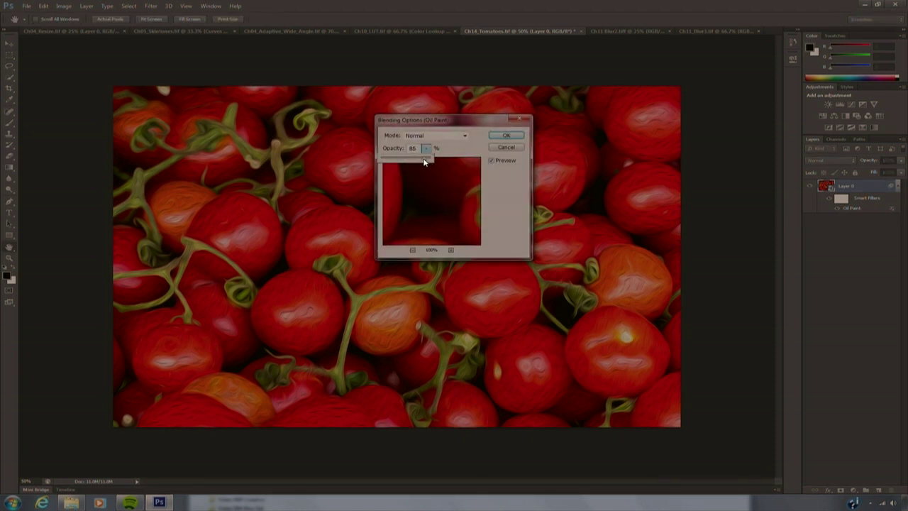
Step: Reduce the opacity of the Oil Paint smart filter in its blending options, keeping the Normal mode
{"action": "left_click_drag", "start_coordinate": [410, 163], "coordinate": [419, 163]}
{"action": "left_click", "coordinate": [504, 136]}
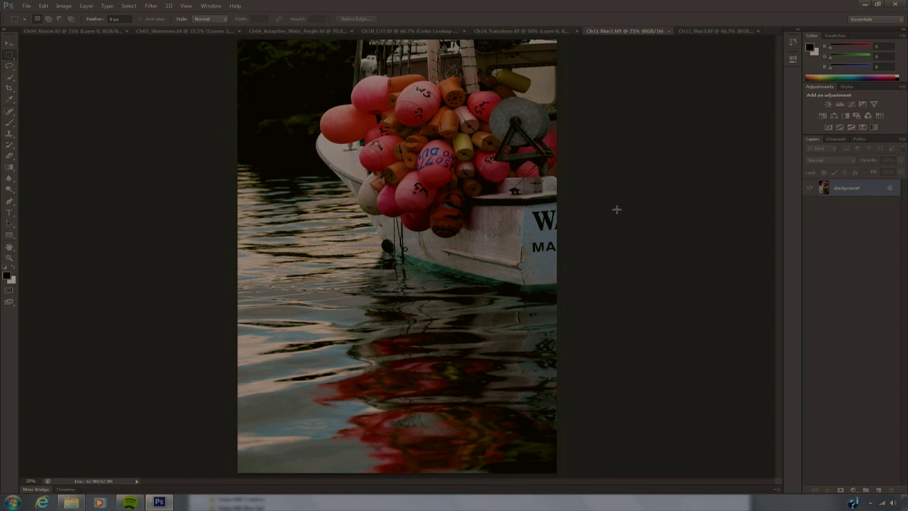
Step: Duplicate the Background layer of the boat photo and start a Field Blur on the copy
{"action": "key", "text": "ctrl+j"}
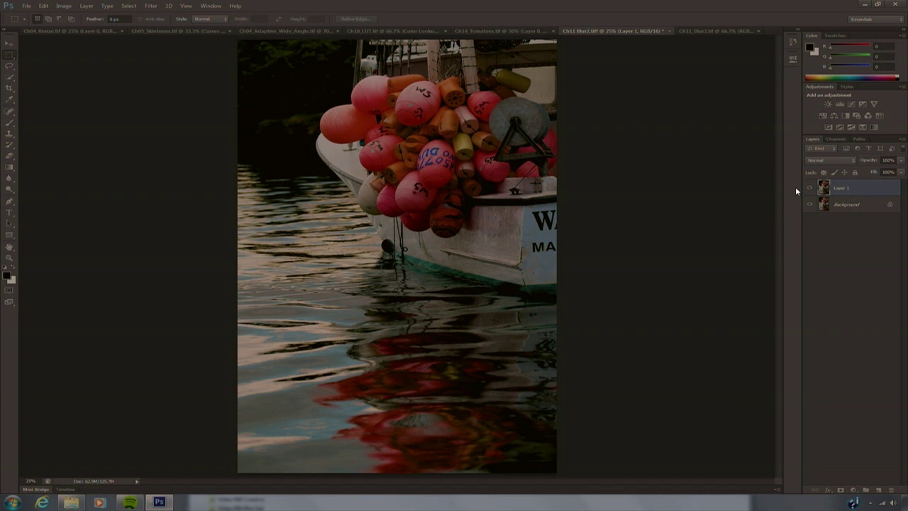
{"action": "left_click", "coordinate": [152, 6]}
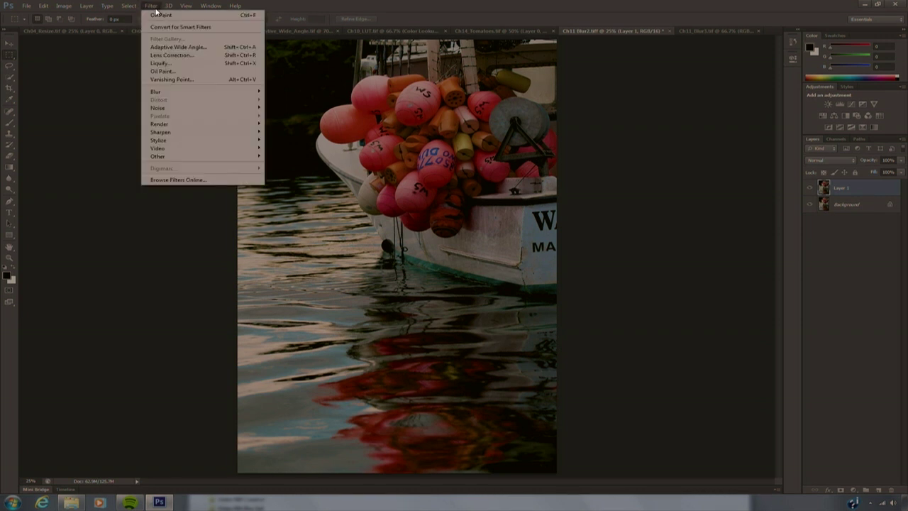
{"action": "mouse_move", "coordinate": [220, 94]}
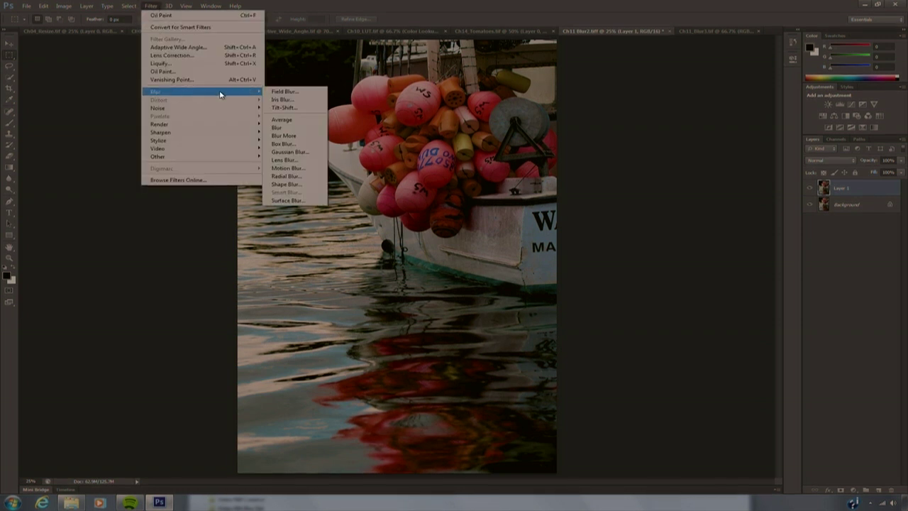
{"action": "left_click", "coordinate": [283, 94]}
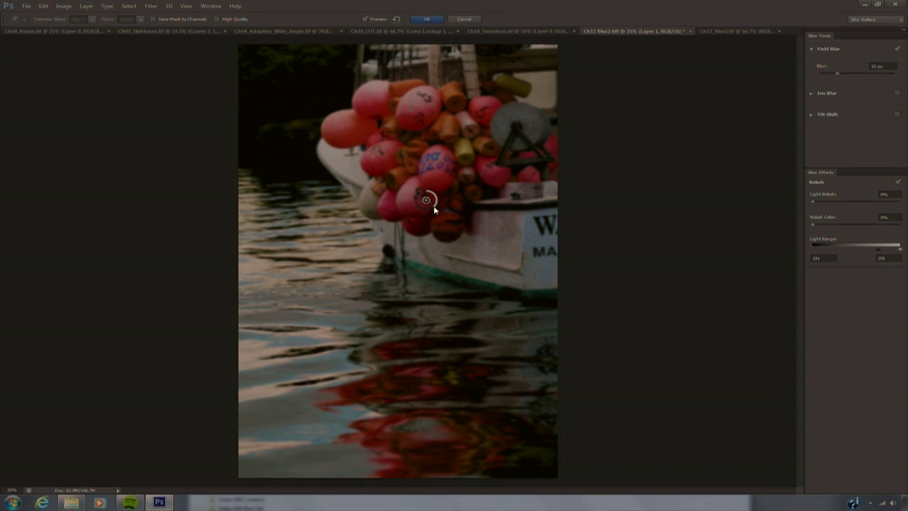
Step: Set the Field Blur to 0 px at the pin on the buoys and at a new pin on the boat's hull
{"action": "left_click_drag", "start_coordinate": [431, 193], "coordinate": [426, 192]}
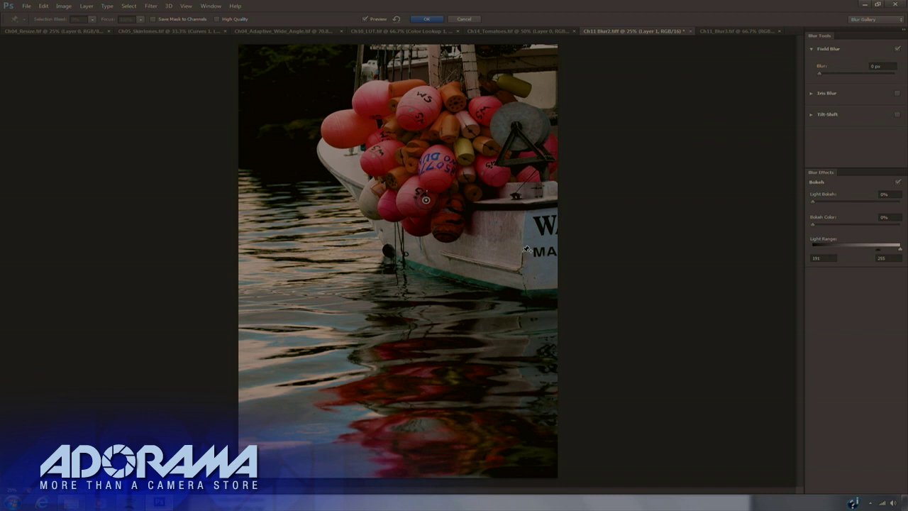
{"action": "left_click", "coordinate": [522, 254]}
{"action": "left_click_drag", "start_coordinate": [533, 257], "coordinate": [526, 243]}
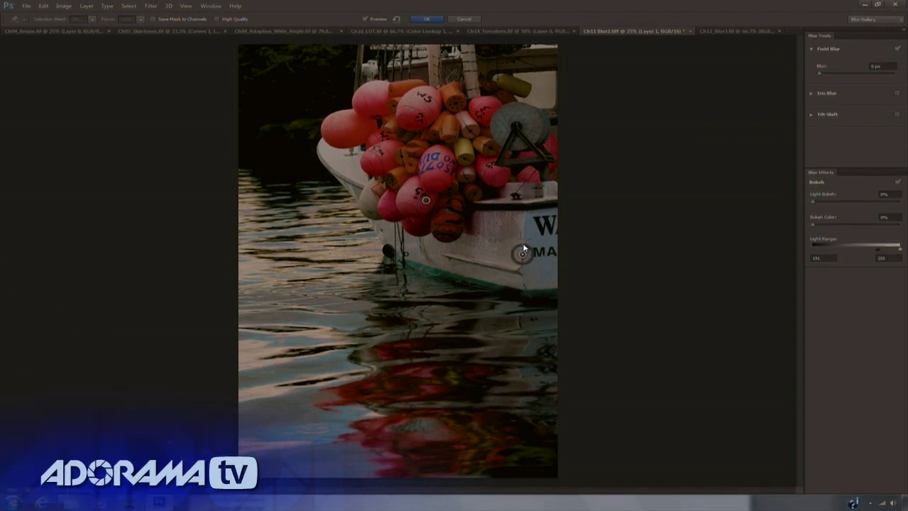
Step: Place one Field Blur pin on the water beside the red reflections and another at about 111 px near the photo's lower-right corner
{"action": "left_click", "coordinate": [473, 385]}
{"action": "left_click_drag", "start_coordinate": [481, 384], "coordinate": [364, 248]}
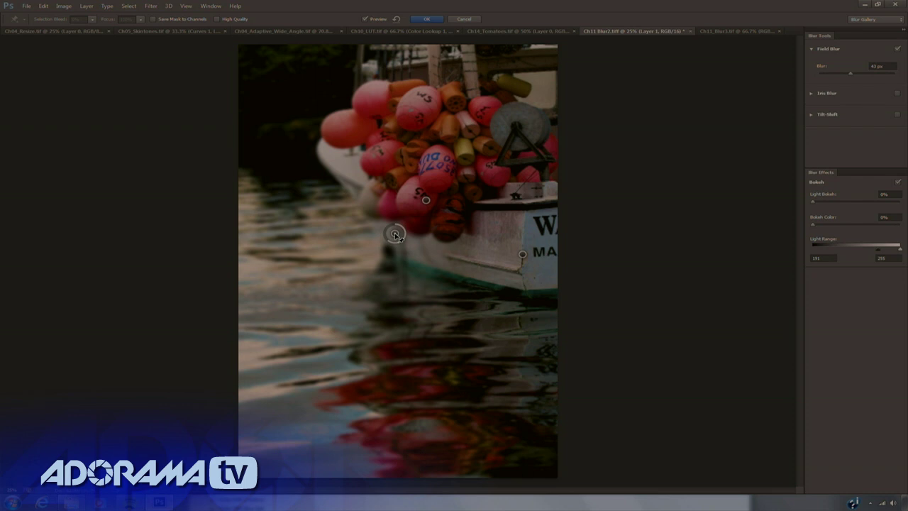
{"action": "left_click_drag", "start_coordinate": [387, 245], "coordinate": [306, 339]}
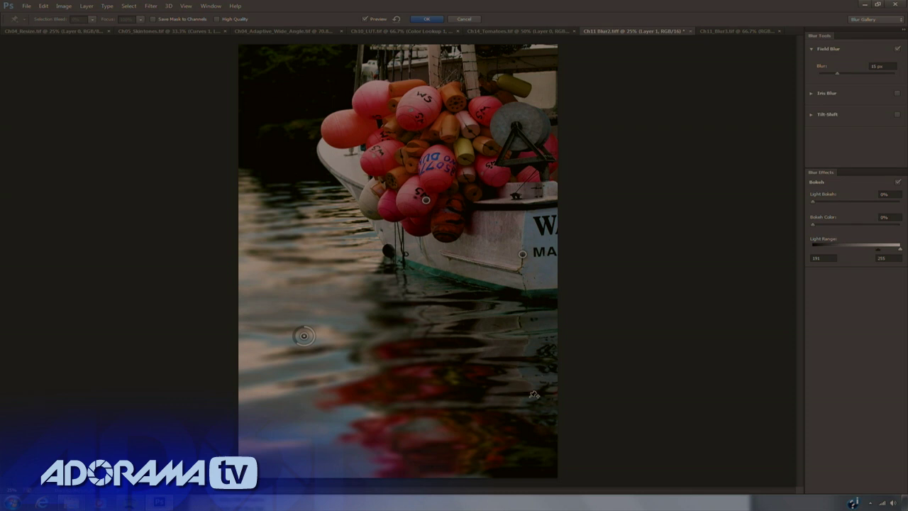
{"action": "mouse_move", "coordinate": [512, 406]}
{"action": "left_mouse_down"}
{"action": "mouse_move", "coordinate": [508, 381]}
{"action": "mouse_move", "coordinate": [513, 400]}
{"action": "left_mouse_up"}
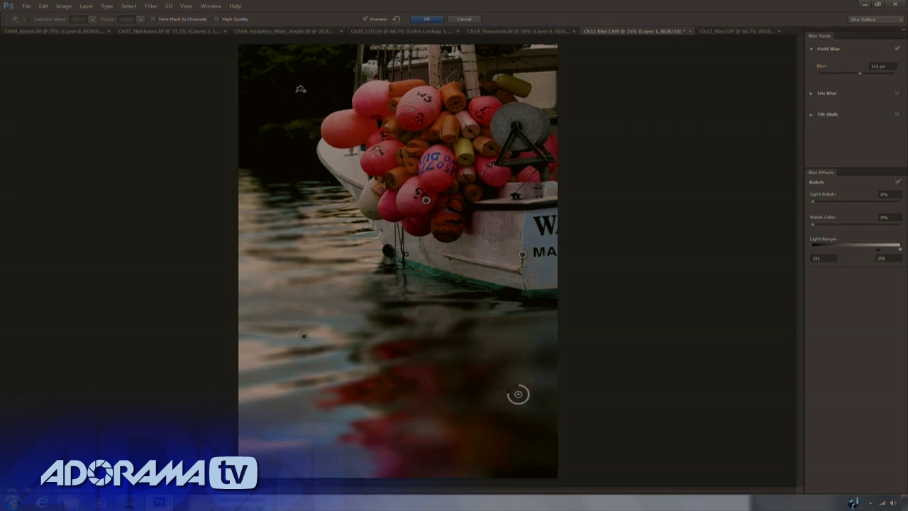
Step: Add a Field Blur pin of about 43 px in the dark background and one of 5 px just above the pink buoys
{"action": "left_click", "coordinate": [271, 63]}
{"action": "left_click_drag", "start_coordinate": [263, 75], "coordinate": [352, 77]}
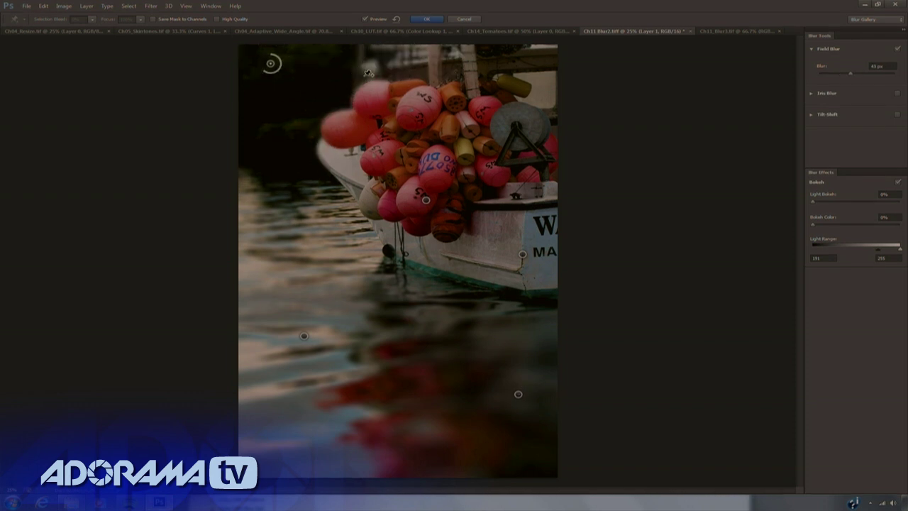
{"action": "left_click", "coordinate": [375, 74]}
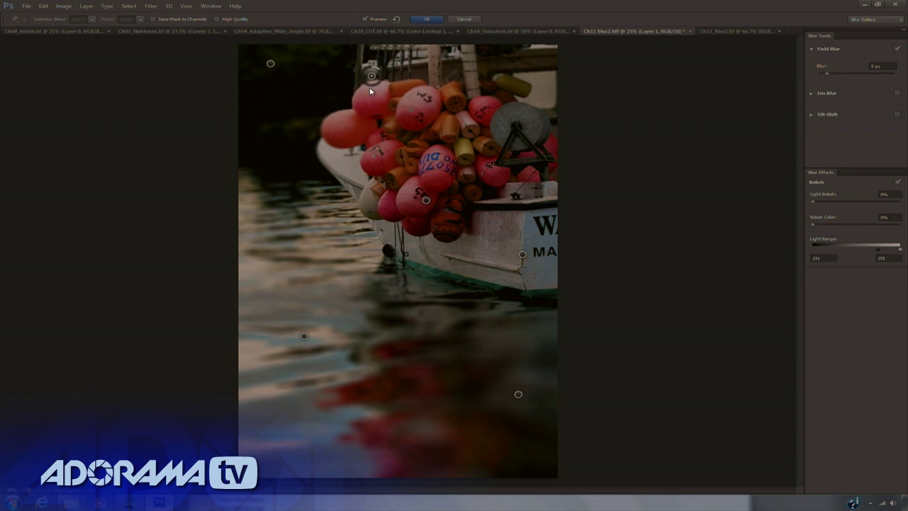
Step: Set the bokeh light range to 90–175 and Light Bokeh to 45%
{"action": "left_click_drag", "start_coordinate": [813, 204], "coordinate": [829, 204]}
{"action": "left_click_drag", "start_coordinate": [874, 254], "coordinate": [873, 254]}
{"action": "mouse_move", "coordinate": [835, 206]}
{"action": "left_mouse_down"}
{"action": "mouse_move", "coordinate": [865, 203]}
{"action": "mouse_move", "coordinate": [852, 207]}
{"action": "left_mouse_up"}
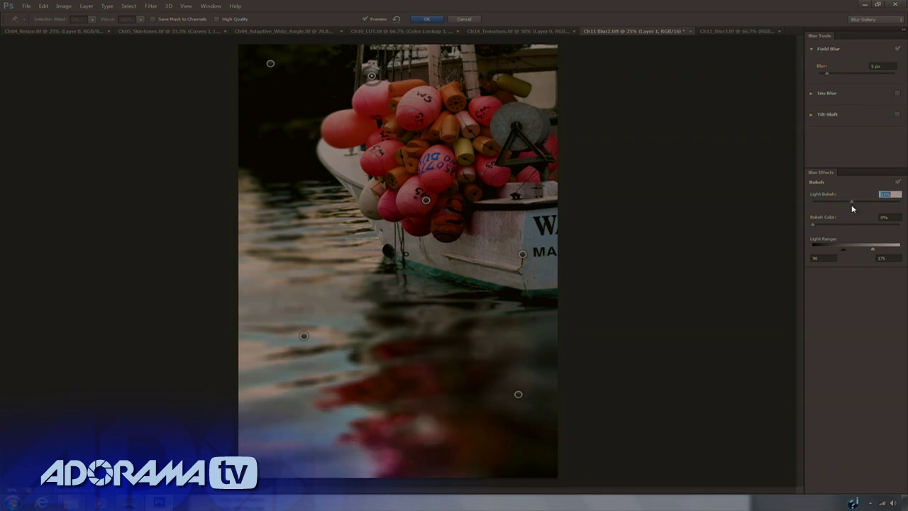
Step: Switch from Field Blur to Iris Blur and tone down the bokeh with a light range of about 229–241 and Light Bokeh of 7%
{"action": "left_click", "coordinate": [897, 50]}
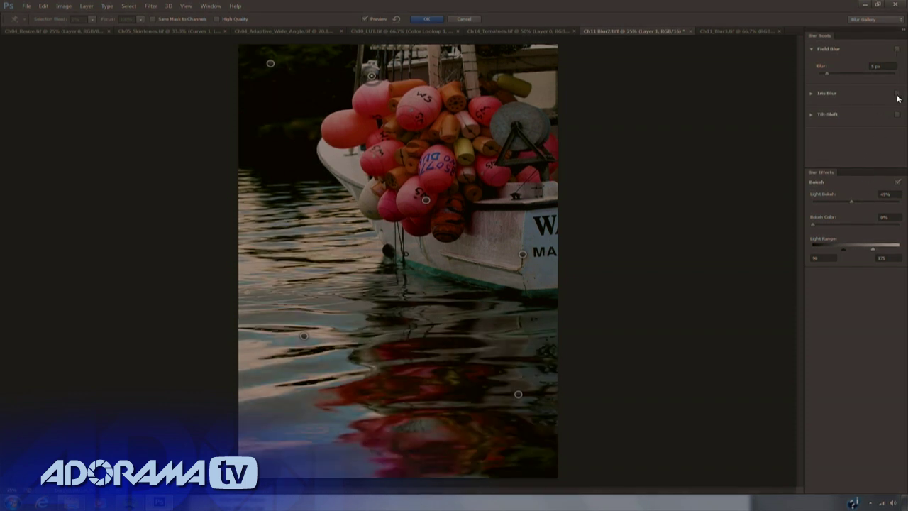
{"action": "left_click", "coordinate": [834, 98]}
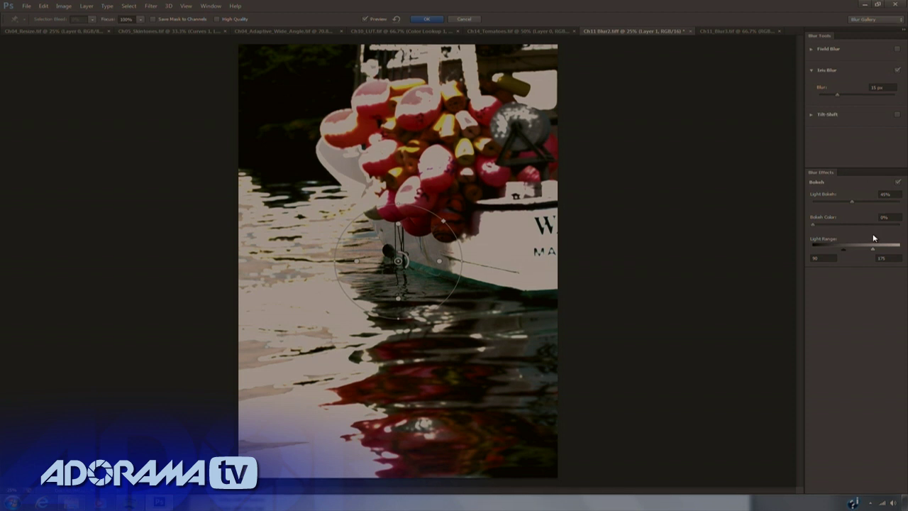
{"action": "left_click_drag", "start_coordinate": [873, 247], "coordinate": [892, 252]}
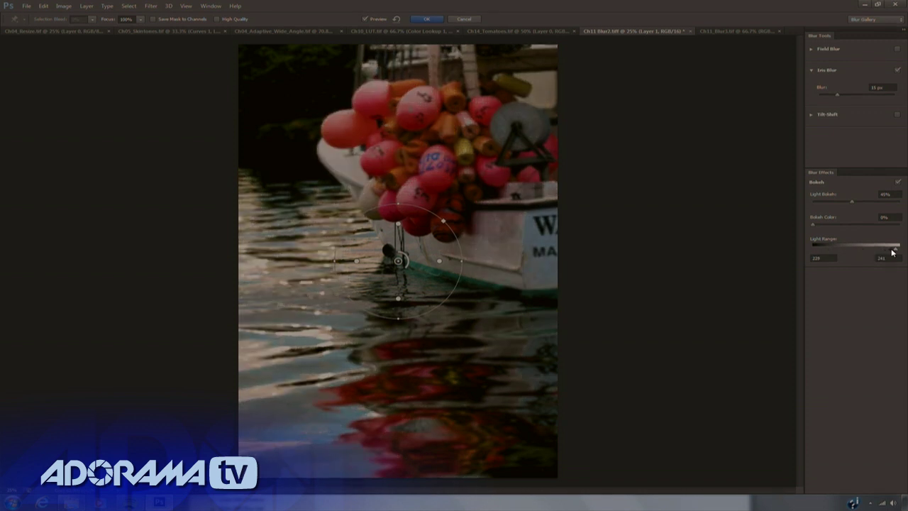
{"action": "left_click_drag", "start_coordinate": [851, 201], "coordinate": [823, 205]}
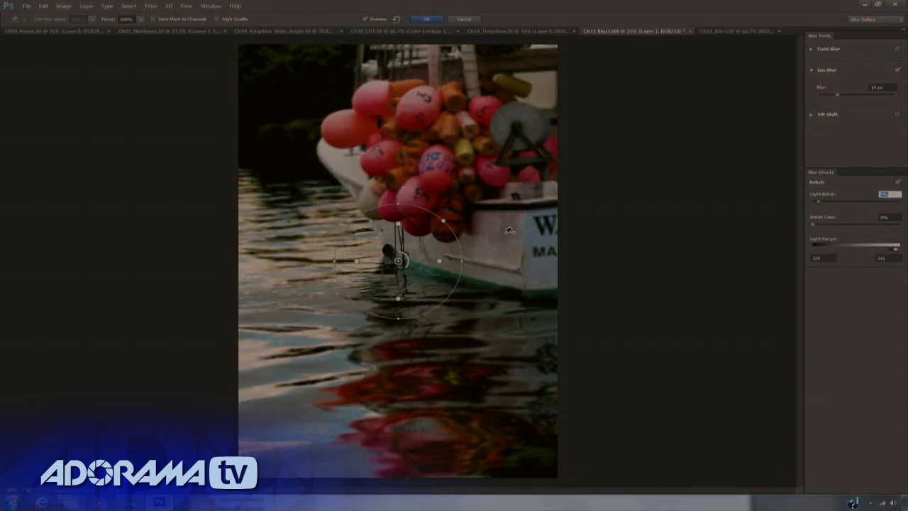
Step: Centre the Iris Blur ellipse on the buoys, then enlarge and tilt it so it surrounds the boat
{"action": "left_click_drag", "start_coordinate": [399, 262], "coordinate": [444, 156]}
{"action": "left_click_drag", "start_coordinate": [442, 210], "coordinate": [499, 201]}
{"action": "left_click_drag", "start_coordinate": [506, 152], "coordinate": [587, 196]}
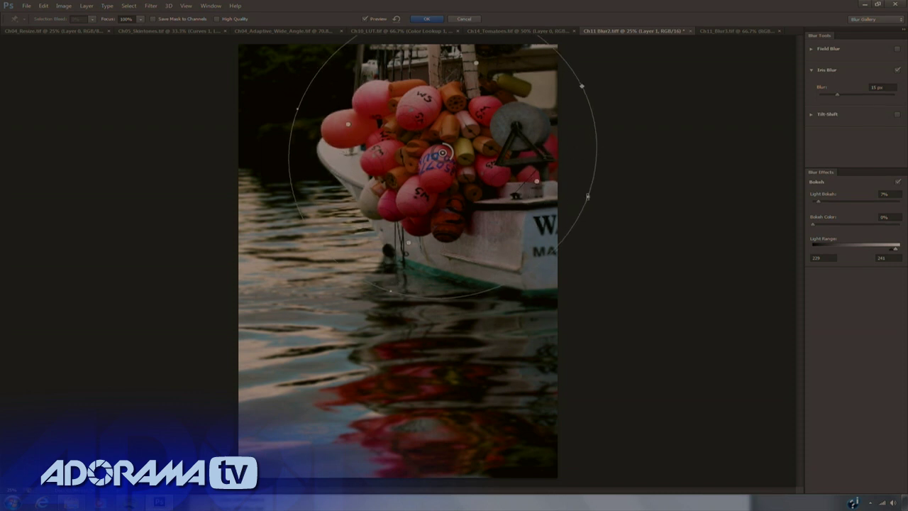
{"action": "left_click_drag", "start_coordinate": [390, 291], "coordinate": [376, 346]}
Step: Move the ellipse's feather points closer to the centre, raise the Iris Blur to about 27 px and apply the filter
{"action": "left_click_drag", "start_coordinate": [446, 161], "coordinate": [427, 167]}
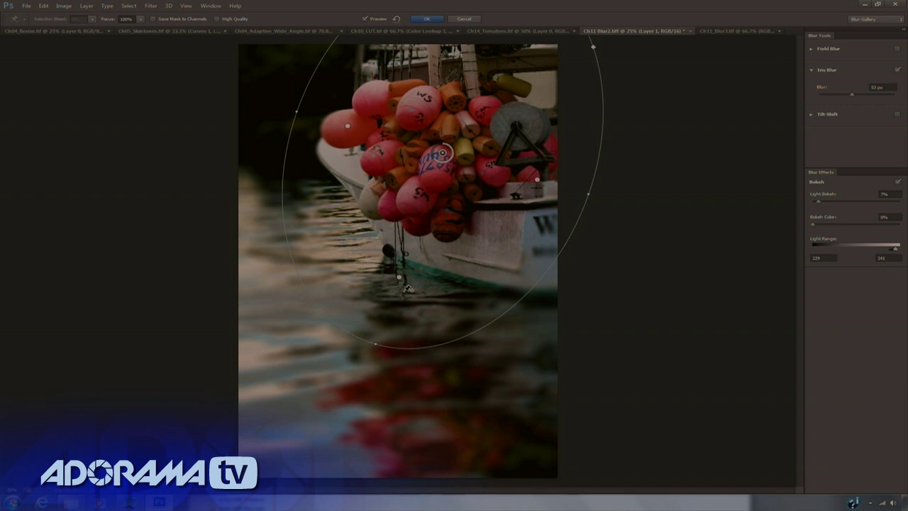
{"action": "left_click_drag", "start_coordinate": [389, 301], "coordinate": [418, 234]}
{"action": "left_click_drag", "start_coordinate": [435, 158], "coordinate": [448, 166]}
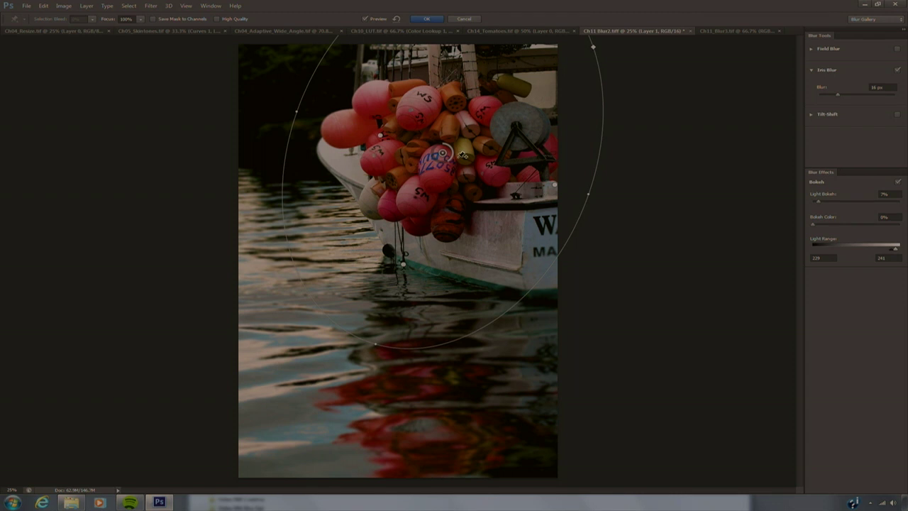
{"action": "left_click_drag", "start_coordinate": [448, 161], "coordinate": [434, 171]}
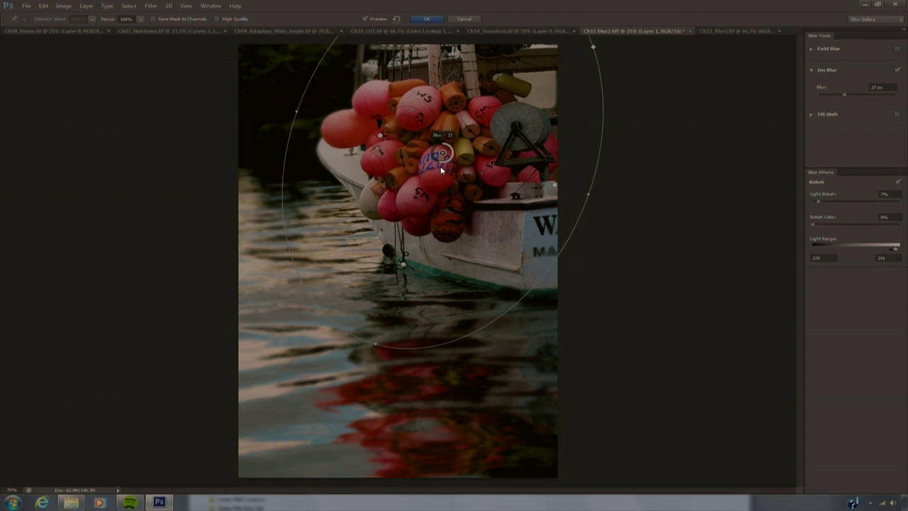
{"action": "left_click", "coordinate": [433, 18]}
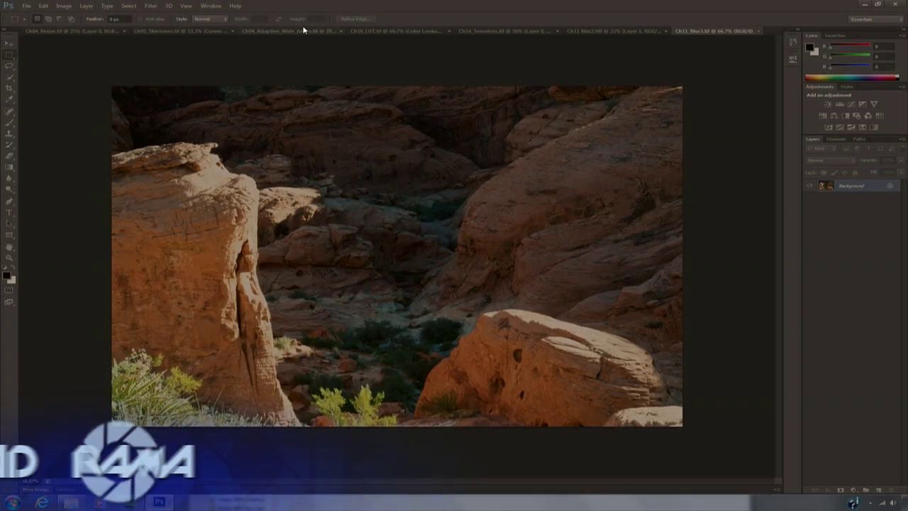
Step: Start a Tilt-Shift blur on the Ch11_Blur3.tif canyon photo and angle its widened focus band diagonally down toward the lower-right boulder
{"action": "left_click", "coordinate": [150, 6]}
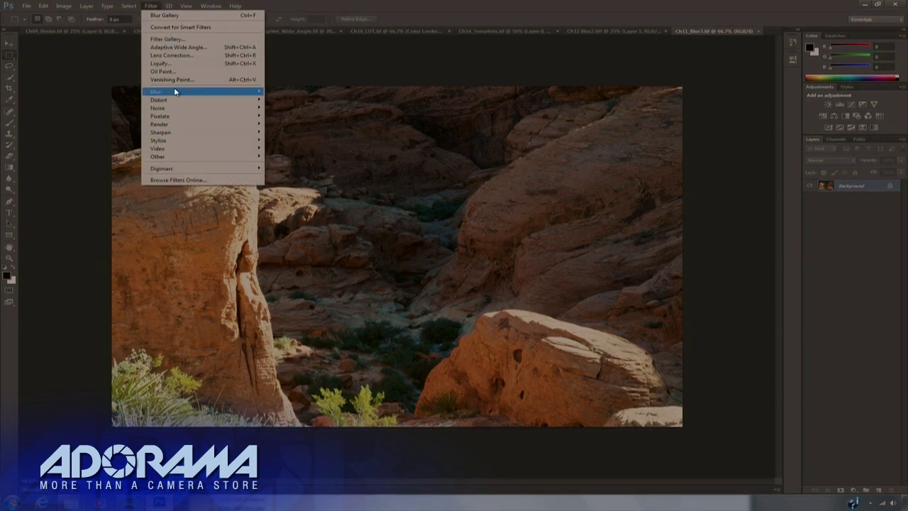
{"action": "mouse_move", "coordinate": [174, 91]}
{"action": "left_click", "coordinate": [284, 108]}
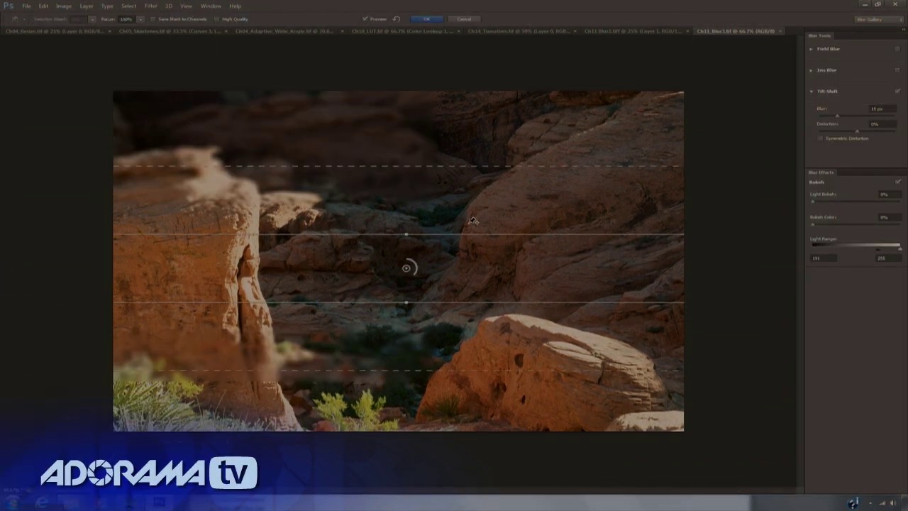
{"action": "left_click_drag", "start_coordinate": [408, 233], "coordinate": [429, 204]}
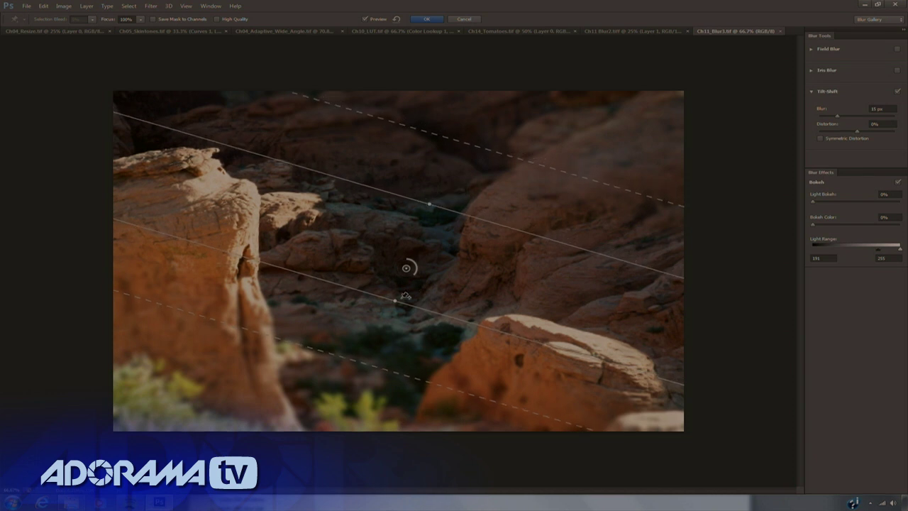
{"action": "left_click_drag", "start_coordinate": [395, 301], "coordinate": [394, 312]}
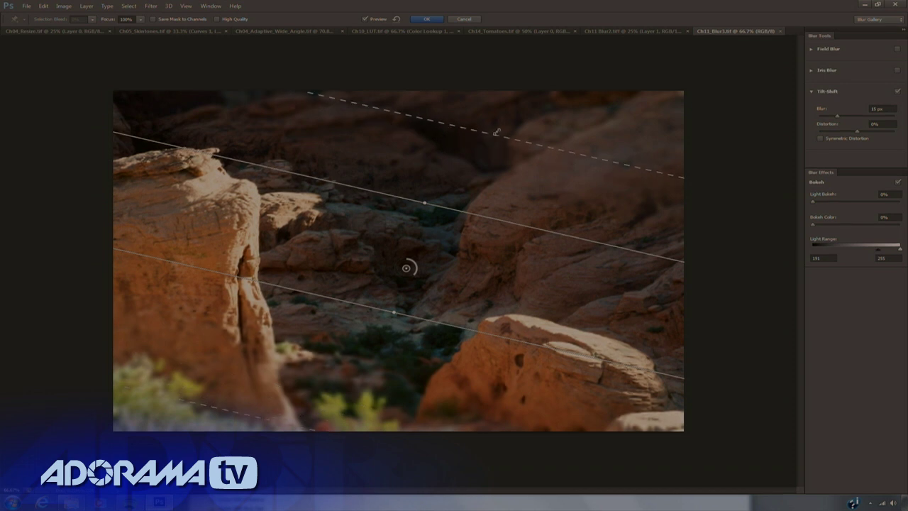
Step: Set the Tilt-Shift blur to 17 px and widen the sharp band on both sides of its centre
{"action": "left_click_drag", "start_coordinate": [411, 267], "coordinate": [404, 286]}
{"action": "left_click_drag", "start_coordinate": [394, 313], "coordinate": [389, 333]}
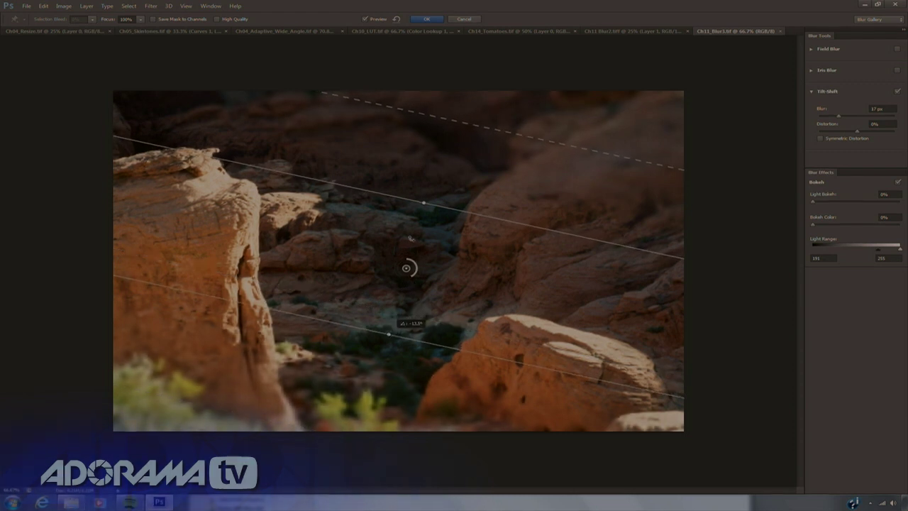
{"action": "left_click_drag", "start_coordinate": [422, 203], "coordinate": [429, 186]}
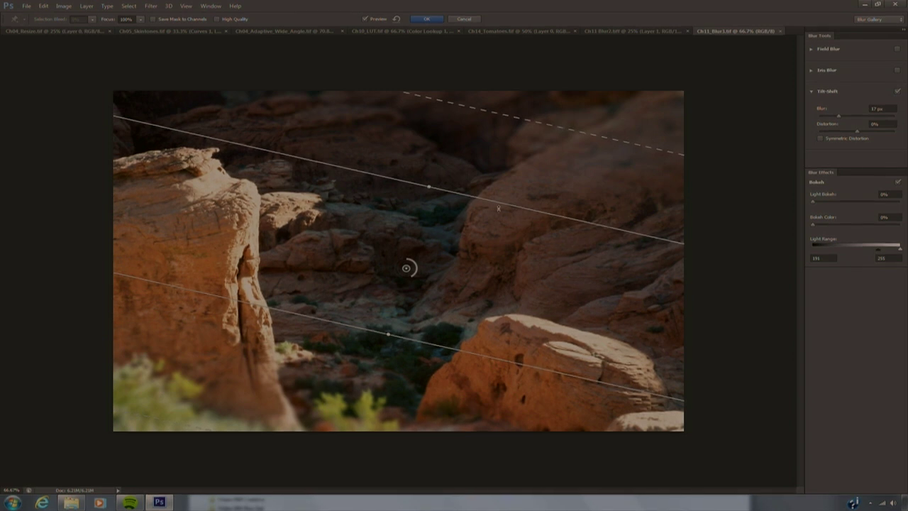